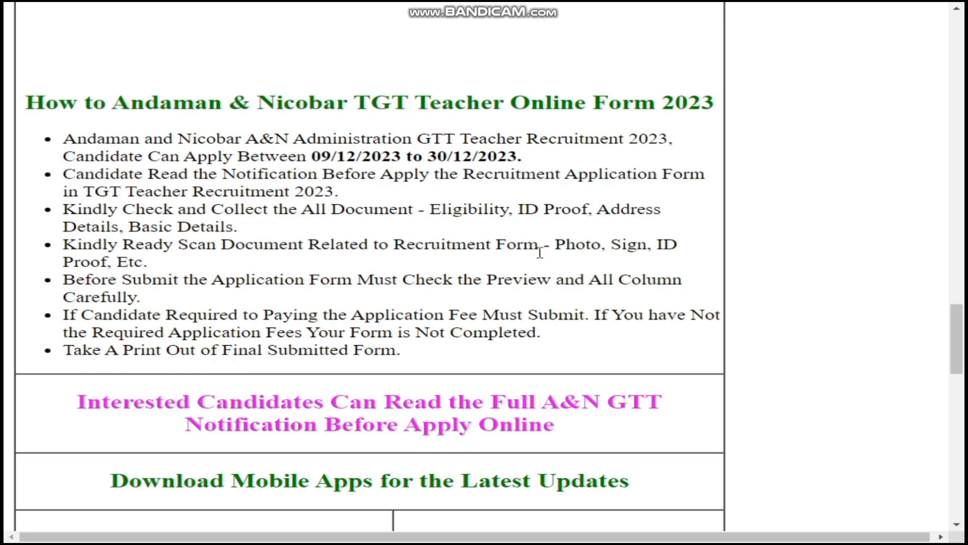
Open the applicant registration form for the Graduate Trained Teachers (GTT) - Dec 2023 post from the Apply Online link.
left_click_drag(960, 341, 962, 400)
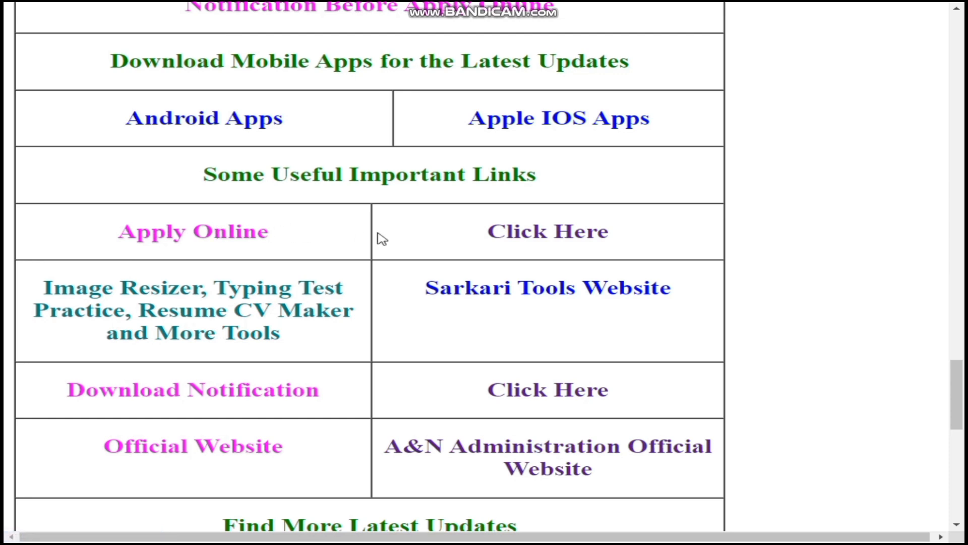
left_click(584, 236)
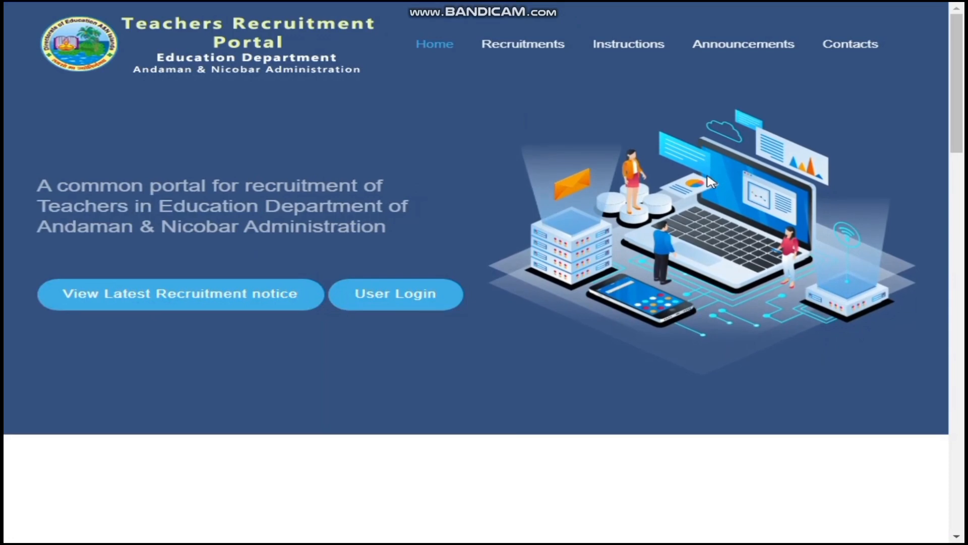
left_click_drag(958, 93, 964, 202)
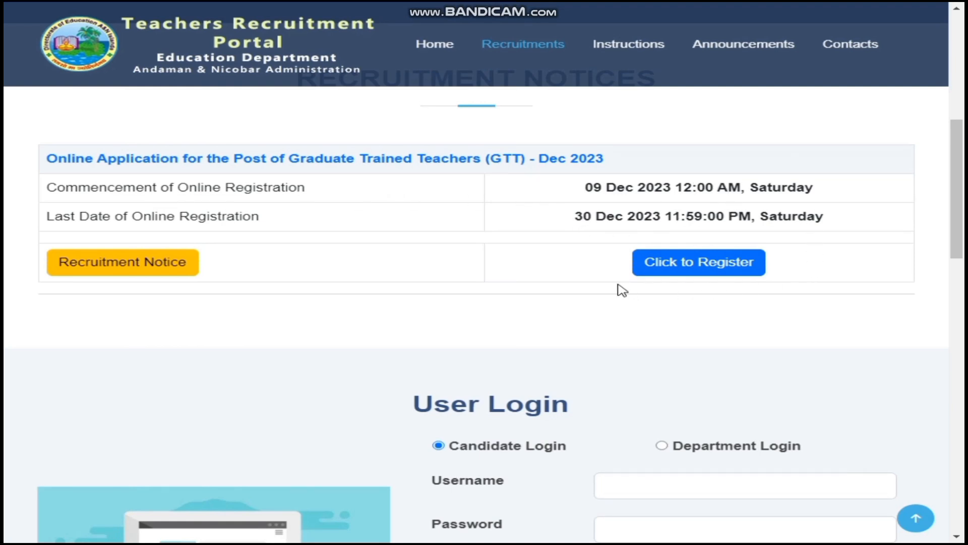
left_click(706, 270)
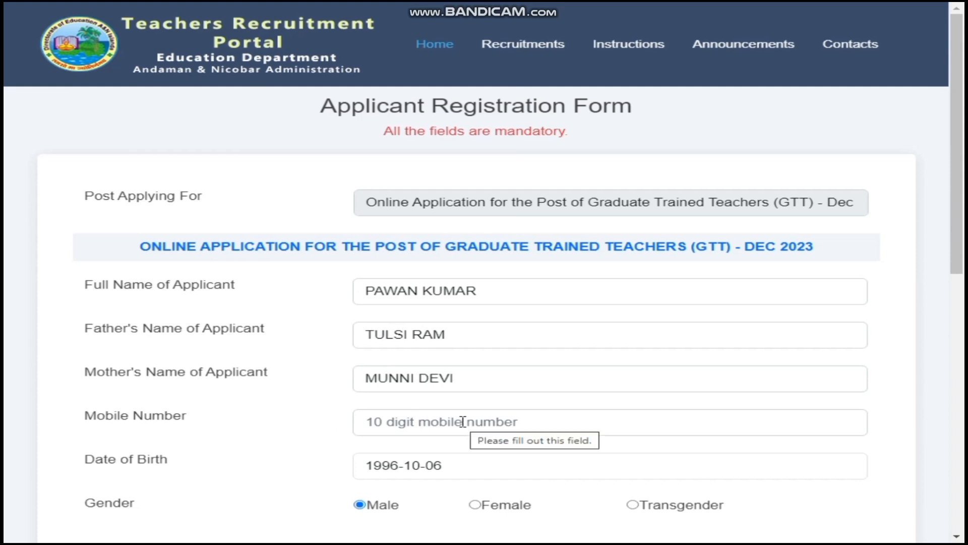
Check the date of birth, complete the applicant's mobile number, and register the applicant's basic details, accepting the confirmation.
left_click(466, 464)
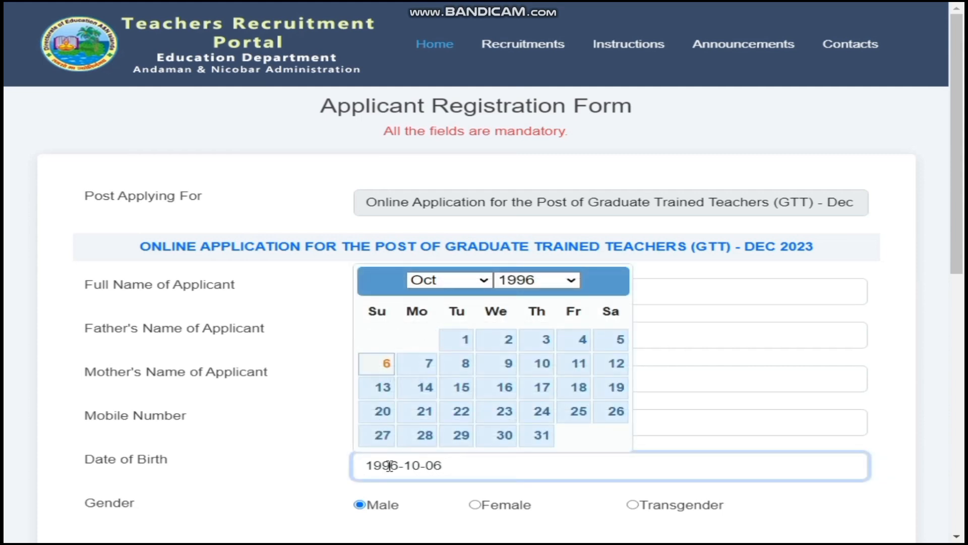
left_click(310, 464)
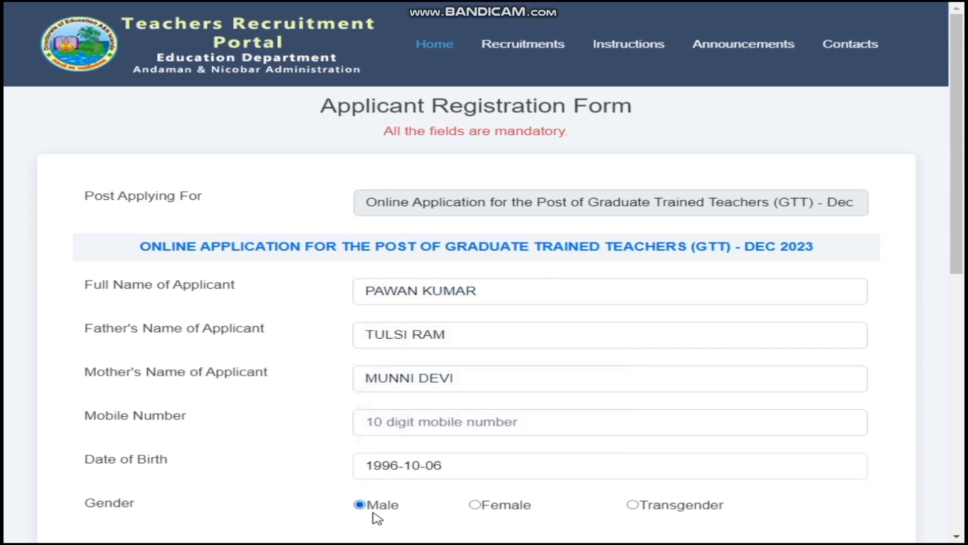
left_click_drag(958, 208, 958, 353)
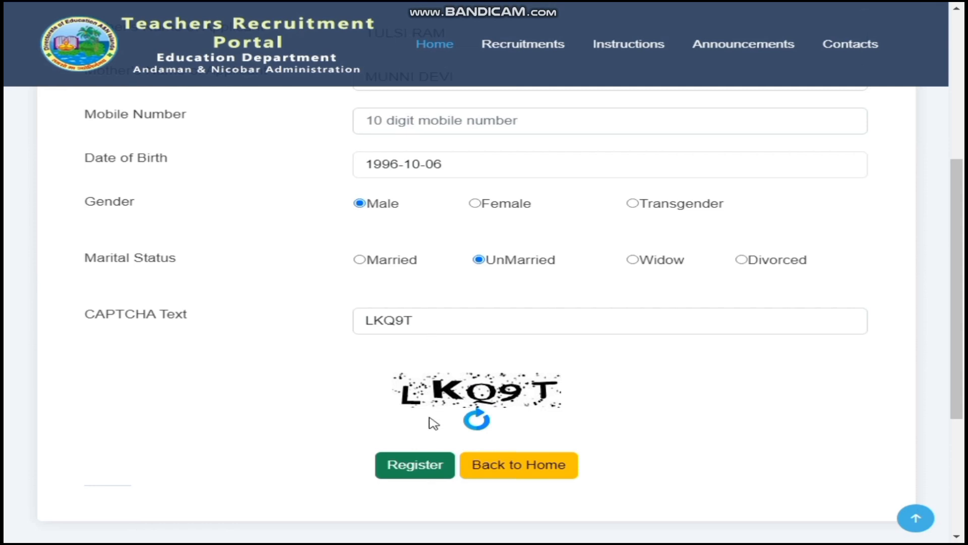
left_click(416, 471)
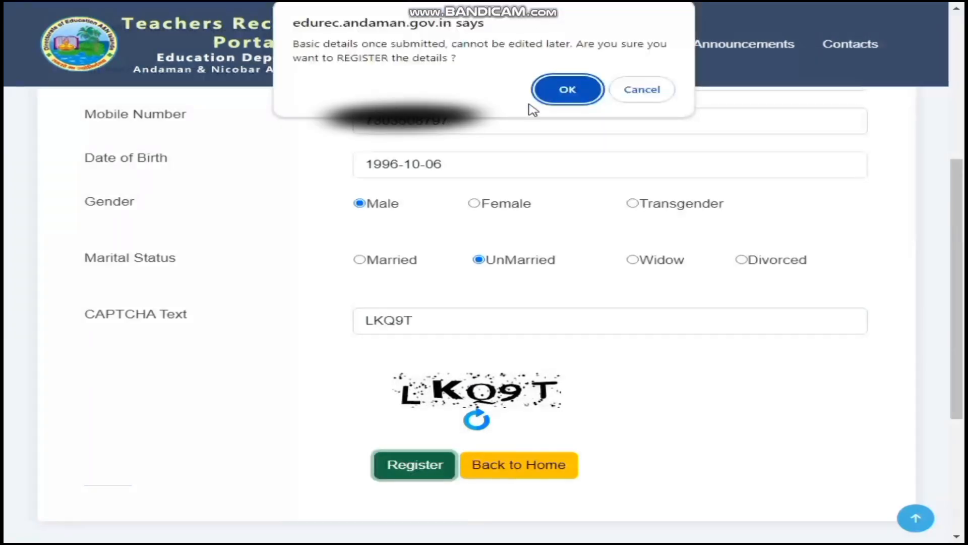
left_click(565, 103)
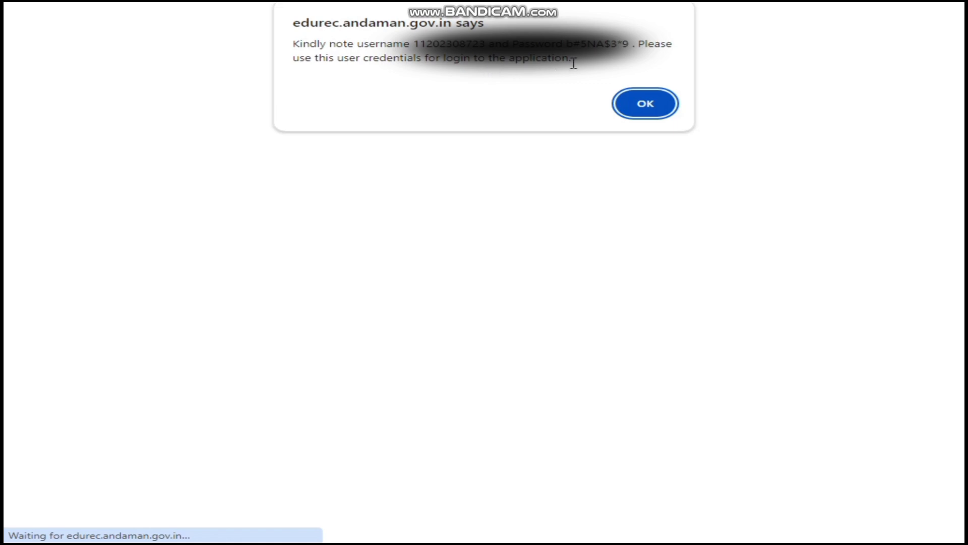
left_click(637, 107)
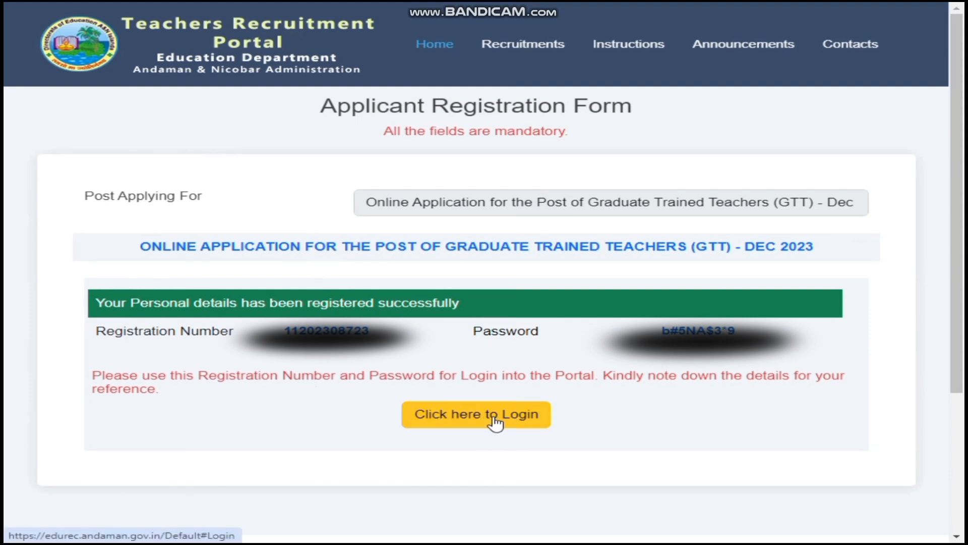
Sign in through Candidate Login with the issued username, the account password and the captcha code.
left_click(514, 422)
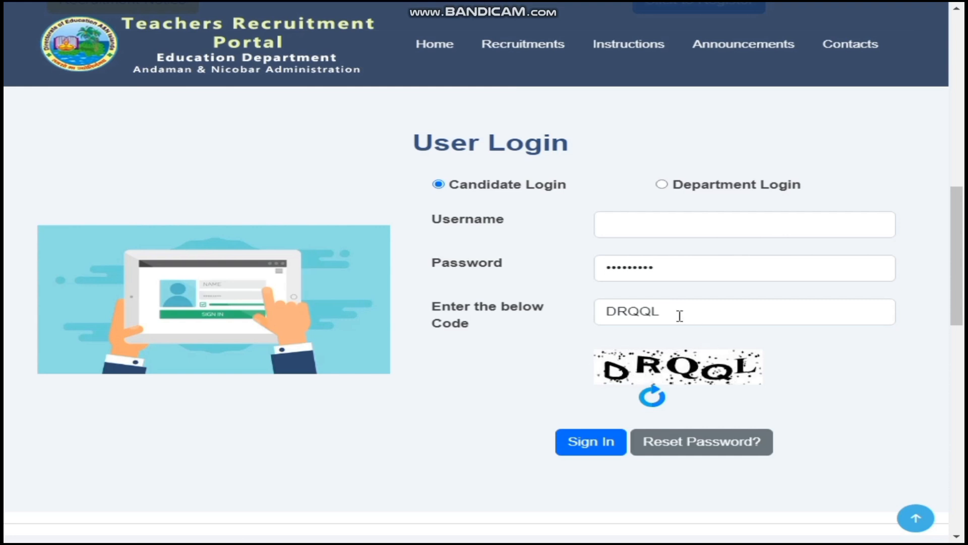
left_click(587, 454)
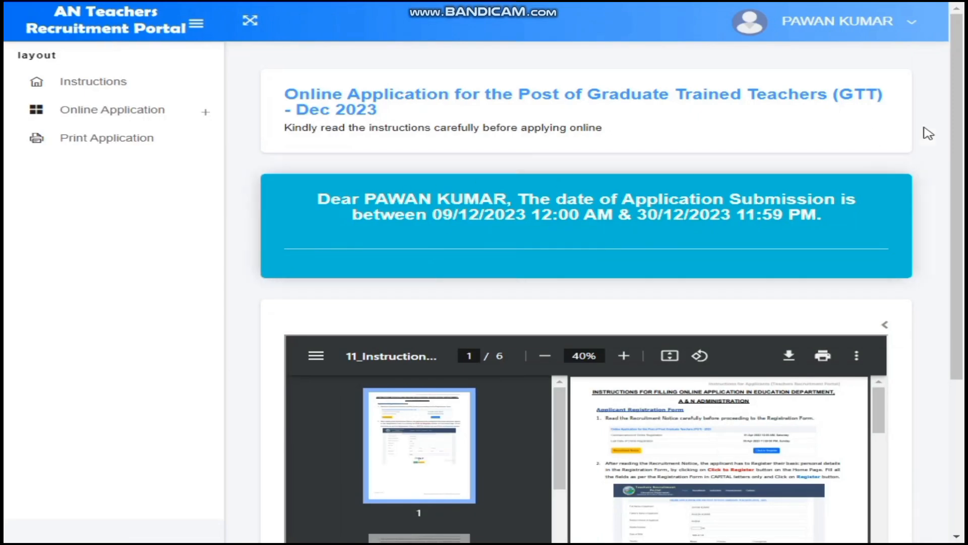
Look over the application instructions and open the Apply Online form of the GTT online application.
scroll(910, 231, "down", 3)
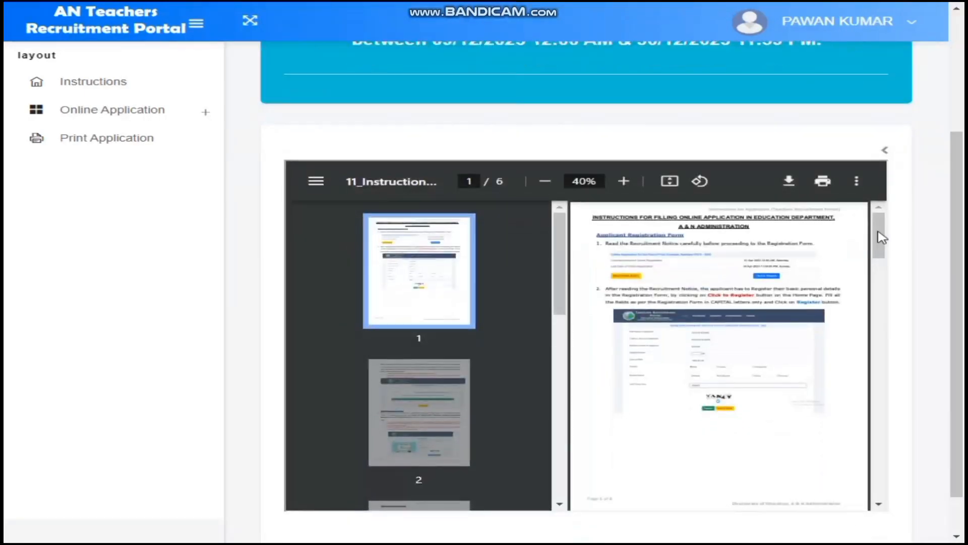
left_click_drag(879, 233, 882, 190)
scroll(964, 174, "up", 2)
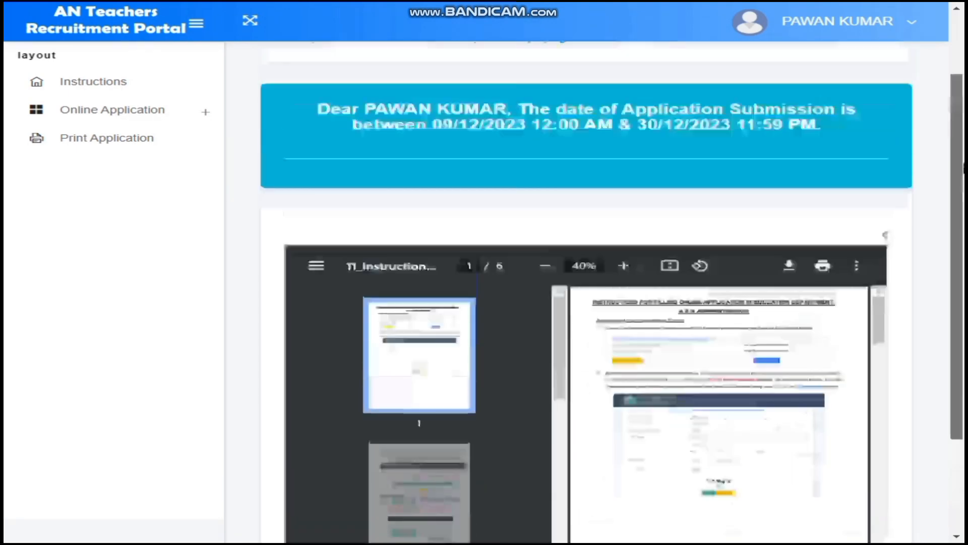
scroll(964, 174, "up", 2)
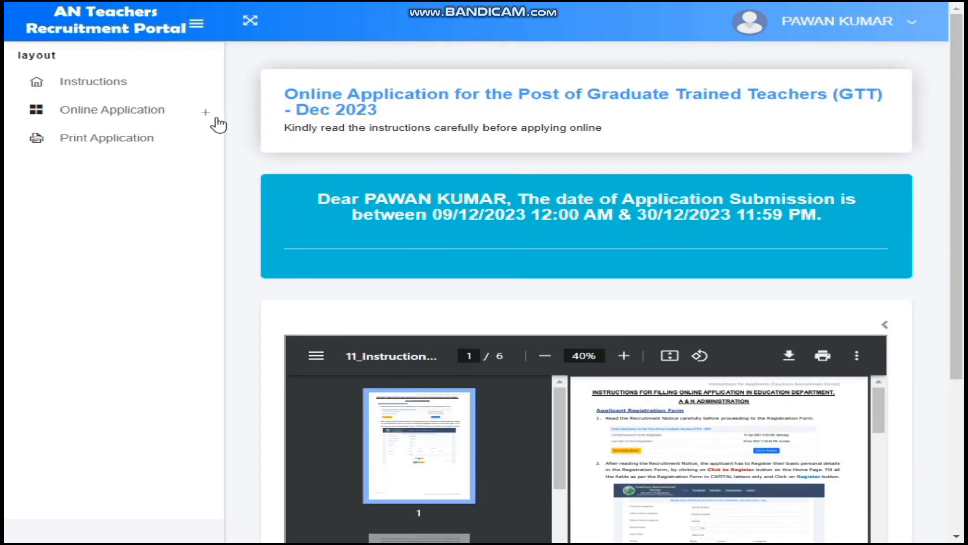
left_click(102, 110)
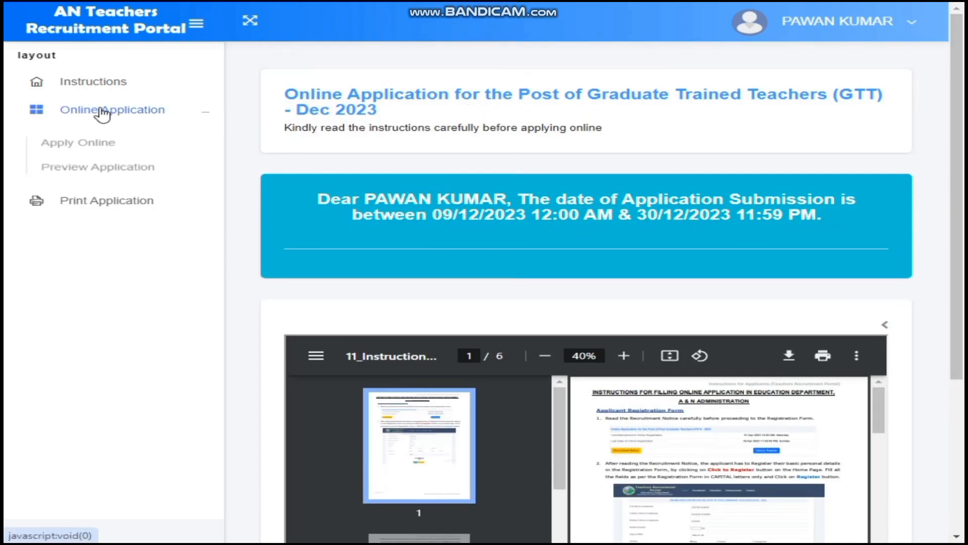
left_click(85, 146)
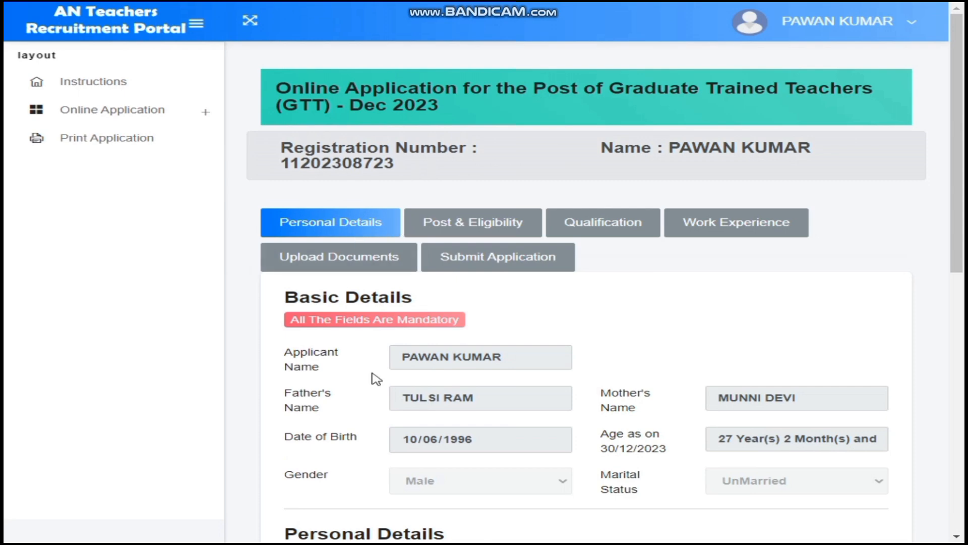
Answer No to the Andaman & Nicobar Islands domicile question and No to Person with Disability (PWD) in the personal details.
left_click_drag(957, 209, 963, 400)
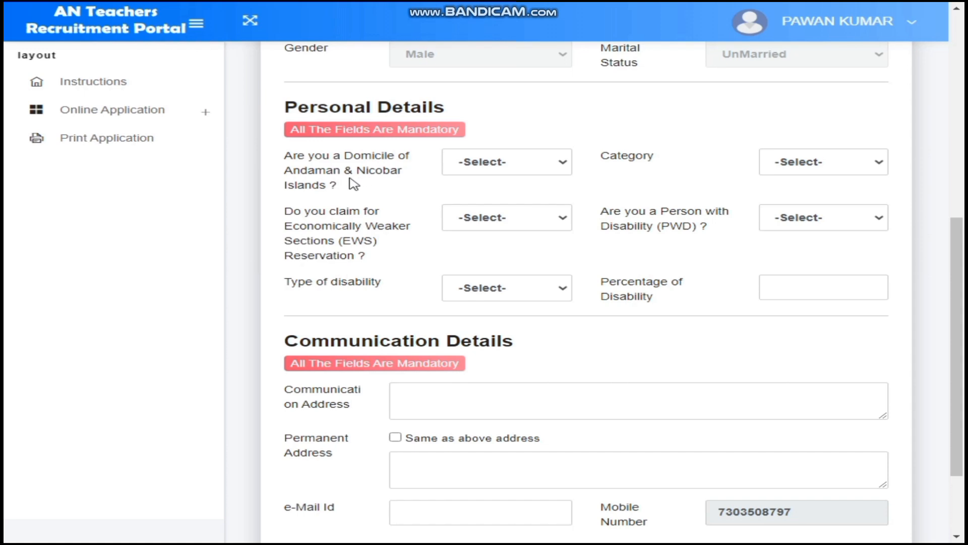
left_click(495, 164)
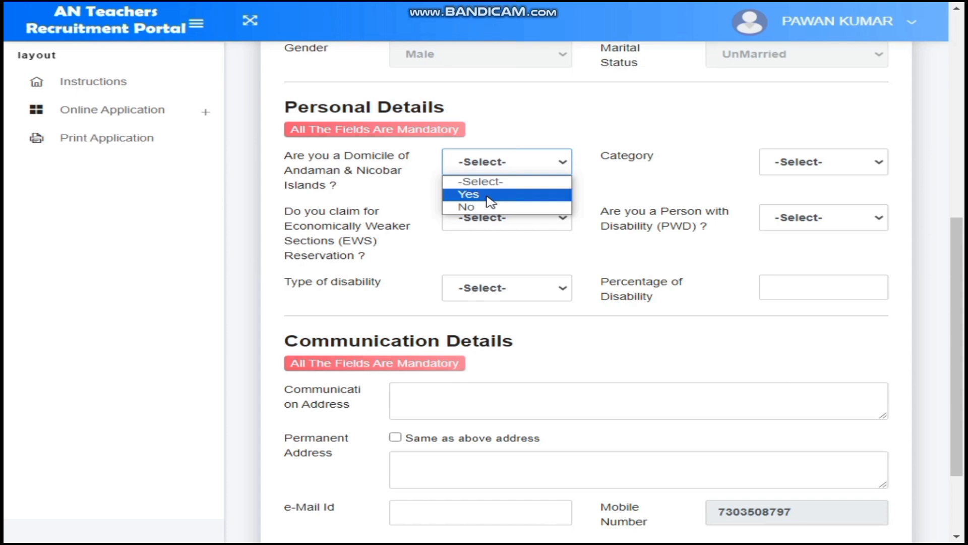
left_click(489, 197)
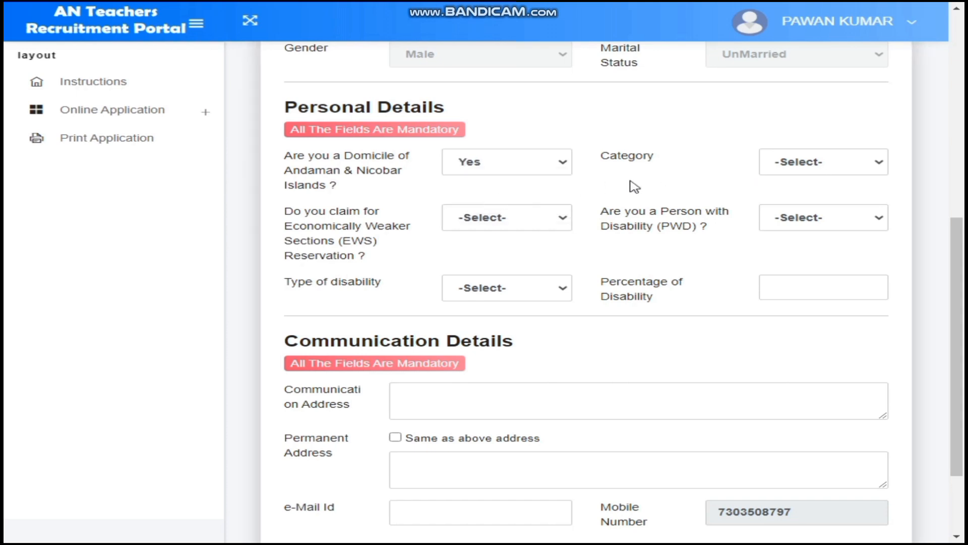
left_click(500, 165)
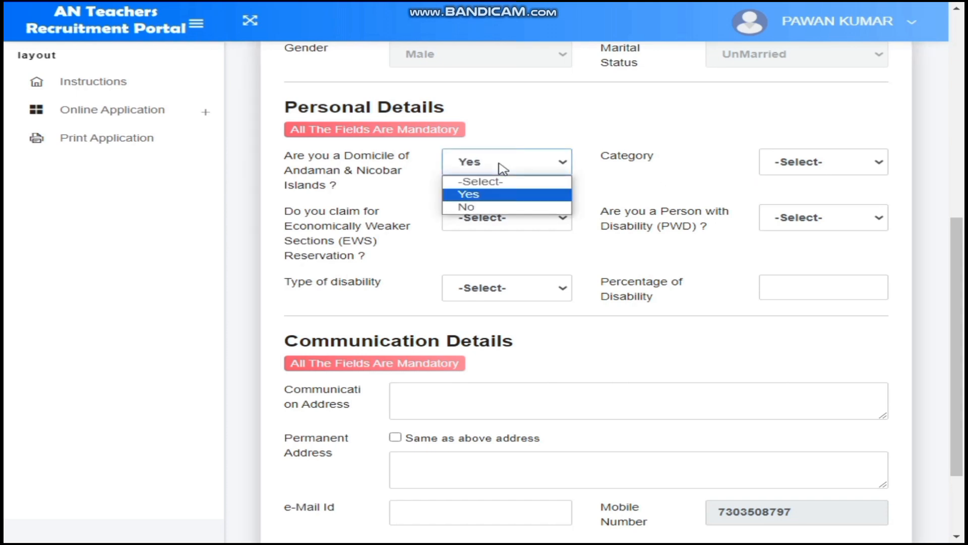
left_click(483, 208)
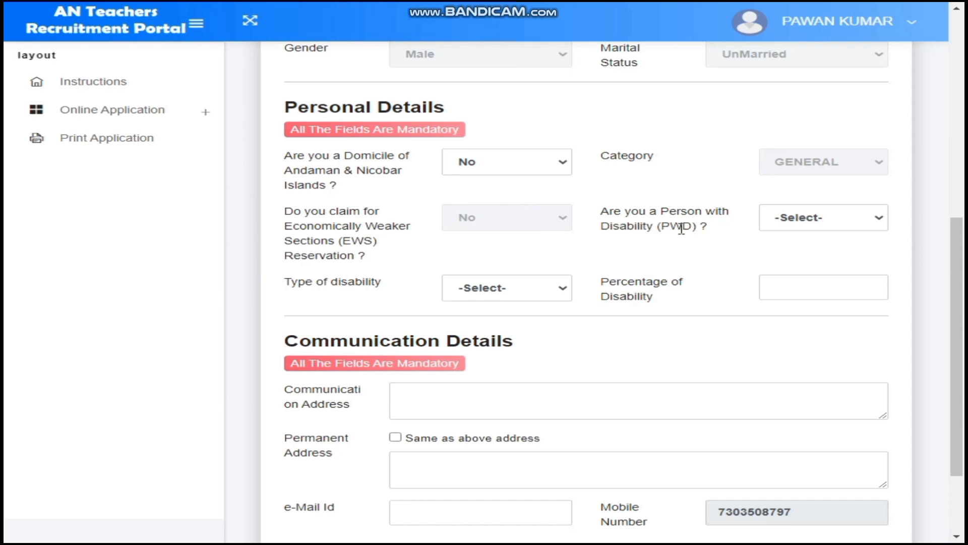
left_click(810, 223)
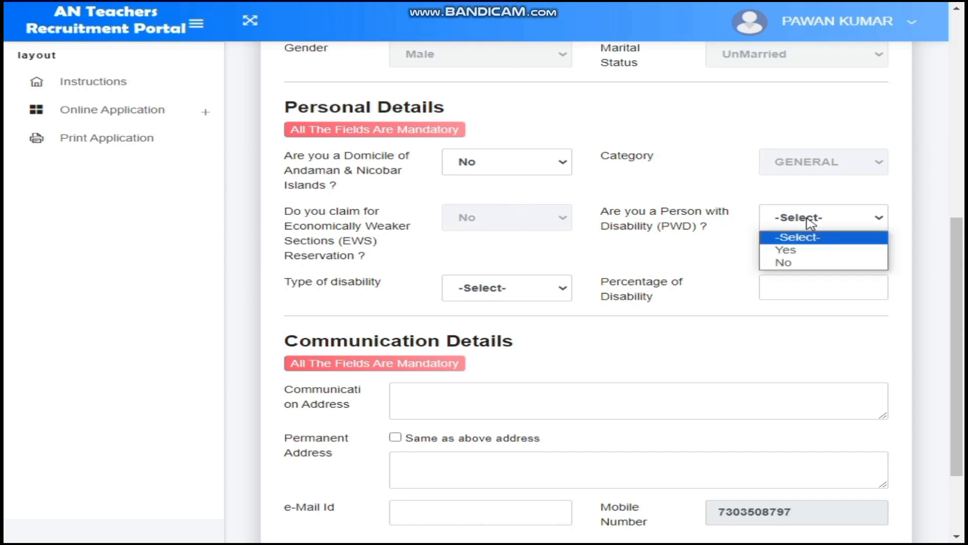
left_click(796, 263)
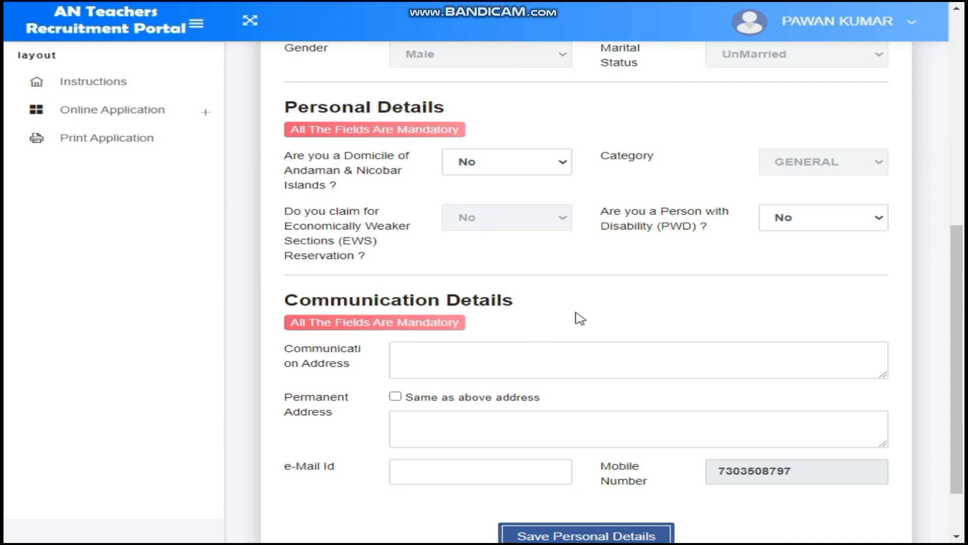
Enter the communication address, reuse it as the permanent address, fill in the applicant's e-mail, and save the personal details.
scroll(563, 319, "down", 2)
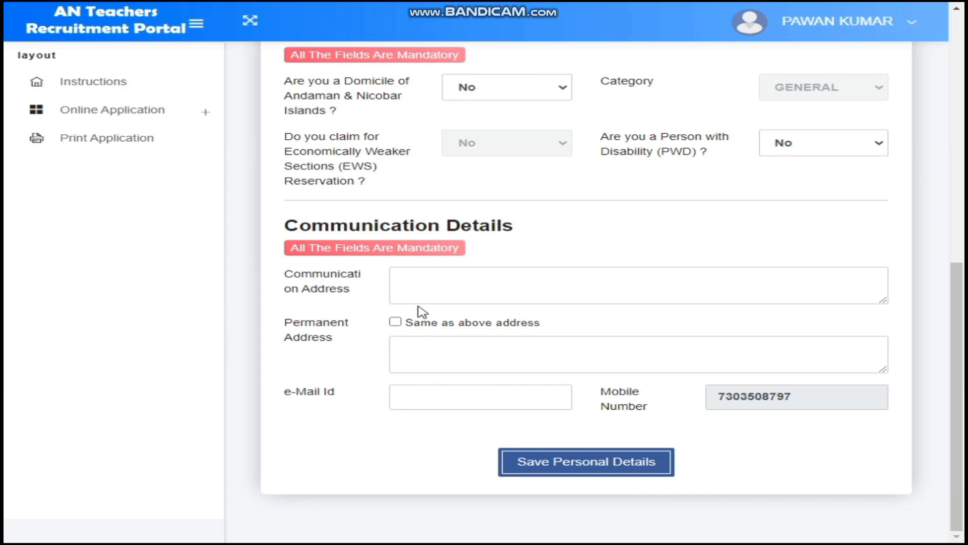
left_click(434, 290)
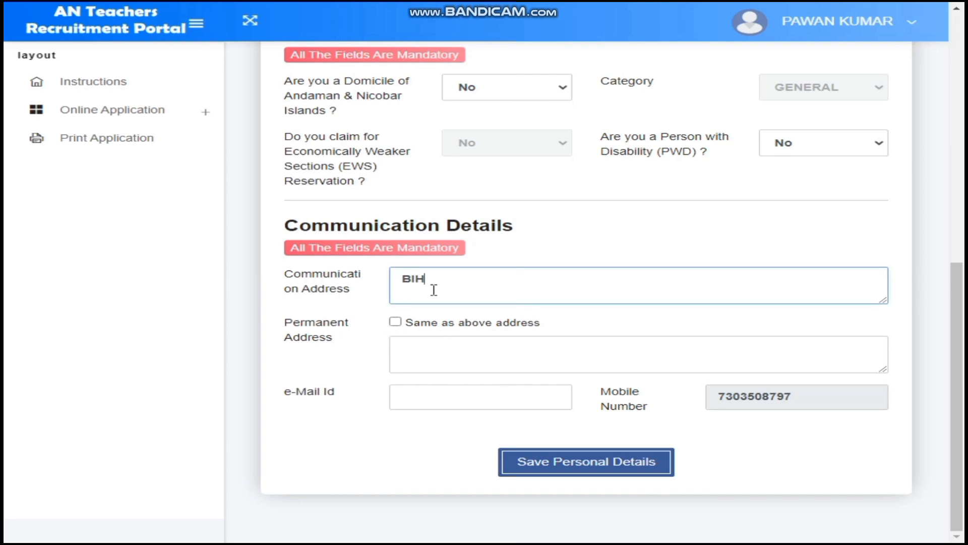
type("BIHARI NAGAR")
left_click(395, 321)
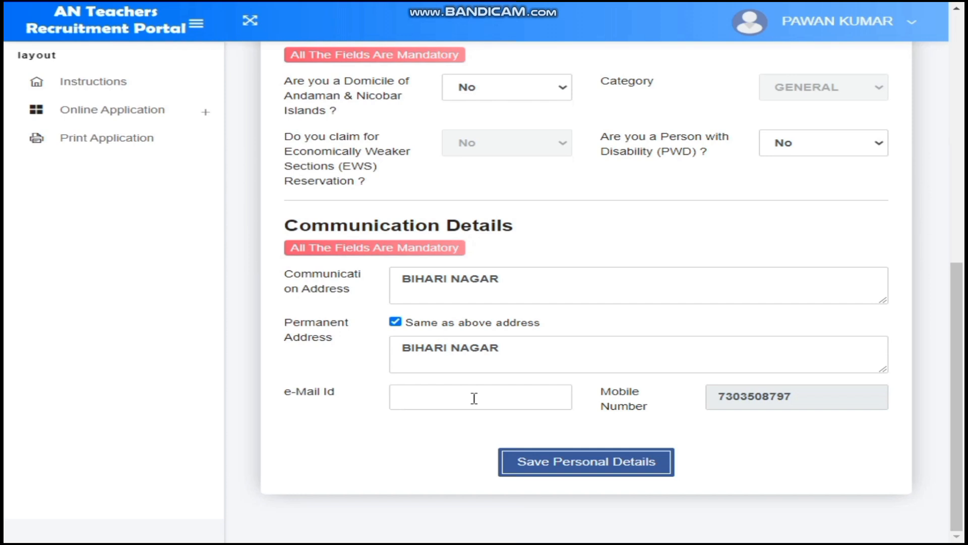
left_click(559, 469)
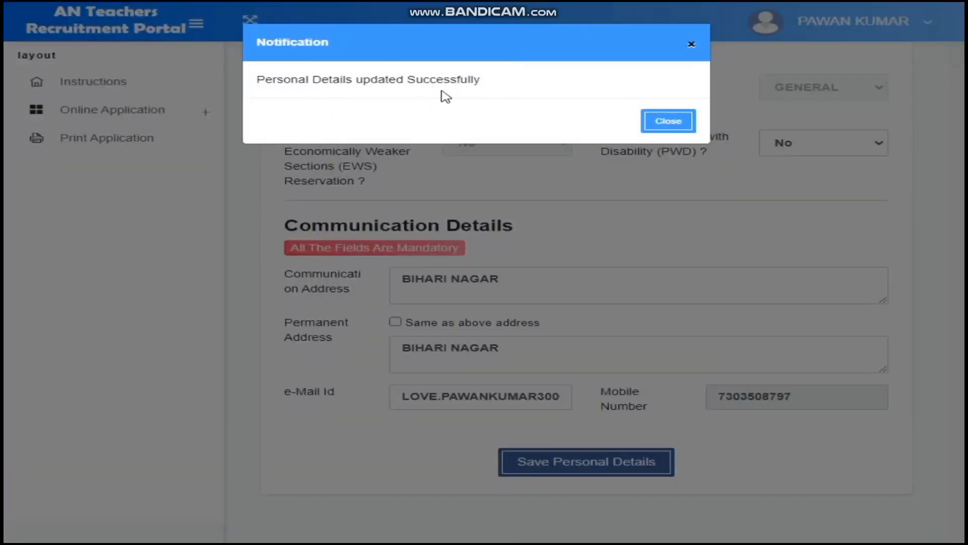
left_click(670, 121)
Under Post & Eligibility, choose GTT SOCIAL SCIENCE as the post, HINDI/ENGLISH as the medium, and Yes for the Class X language requirement.
left_click_drag(961, 390, 963, 130)
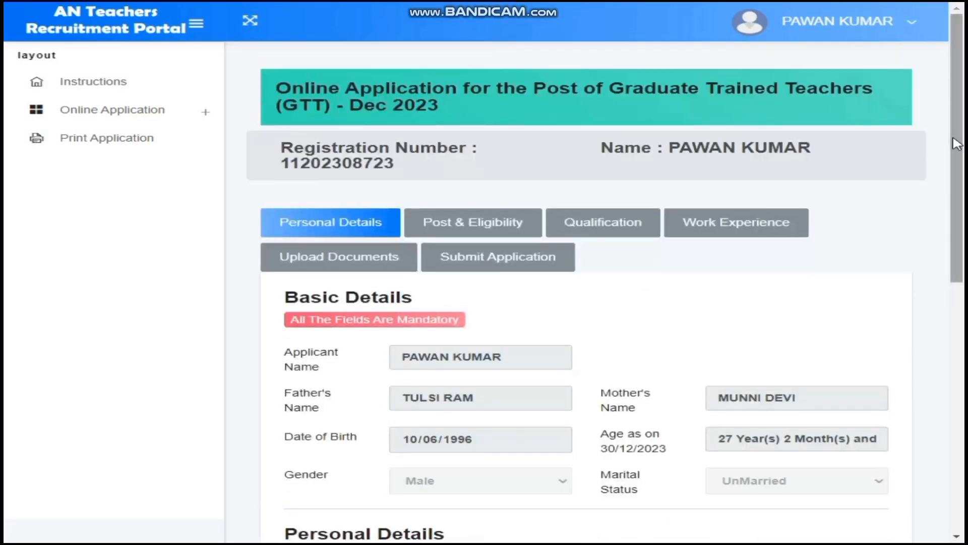
left_click(474, 228)
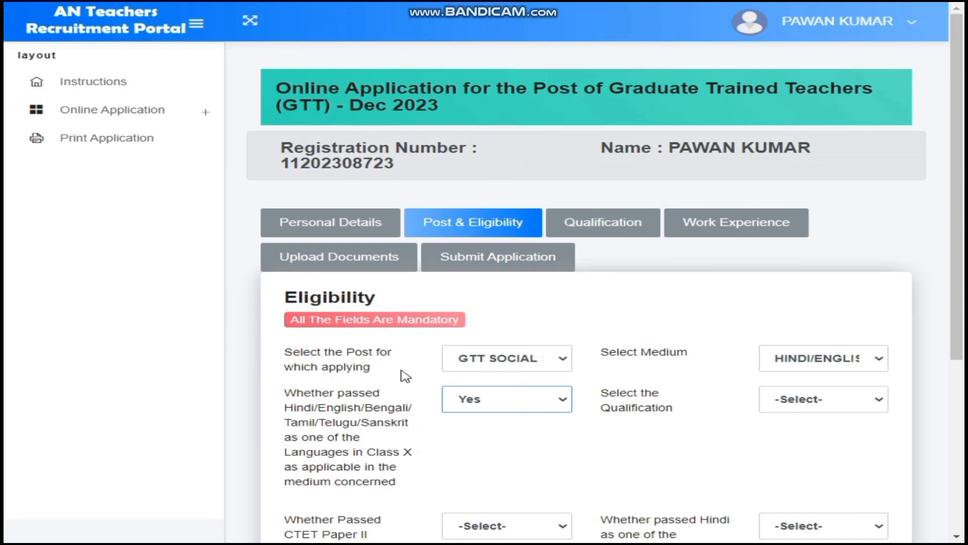
left_click(502, 364)
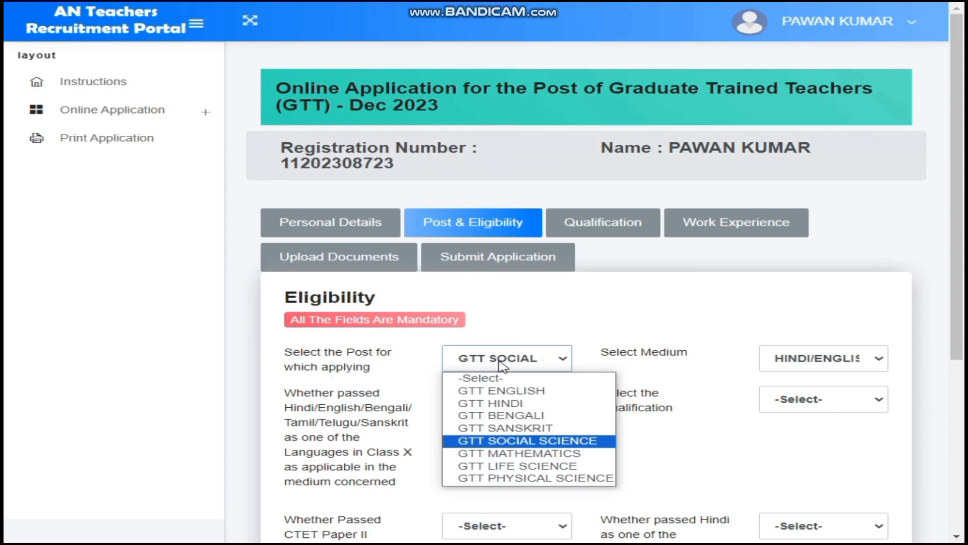
left_click(512, 441)
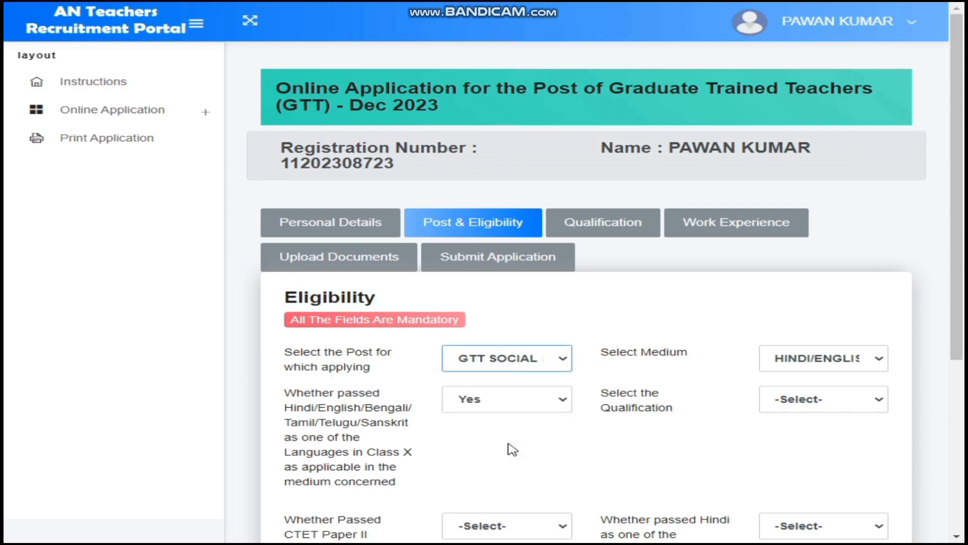
left_click(813, 364)
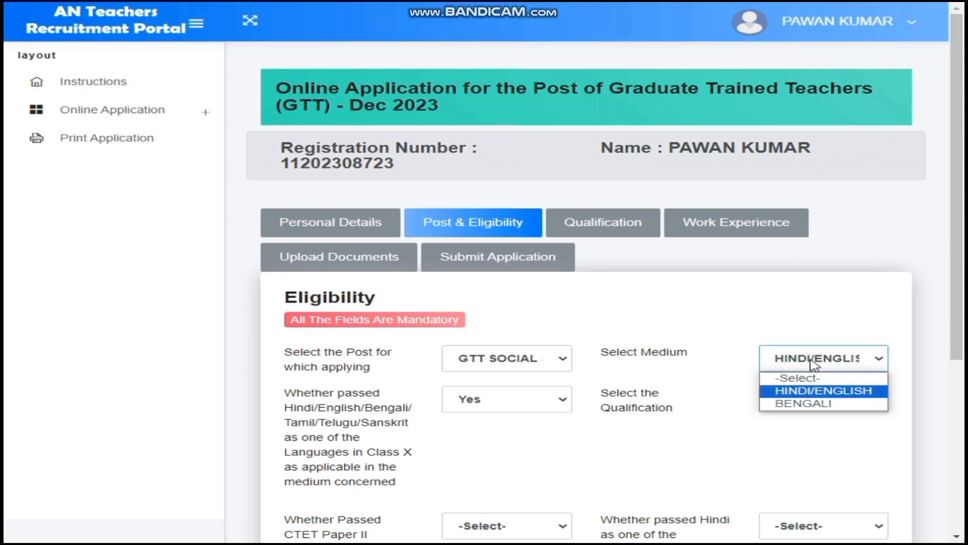
left_click(813, 393)
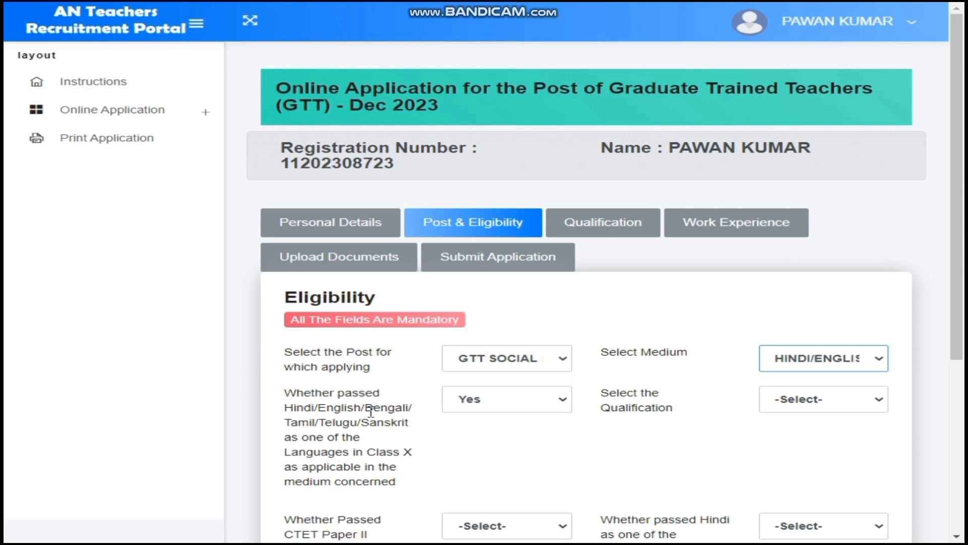
left_click(504, 400)
left_click(504, 400)
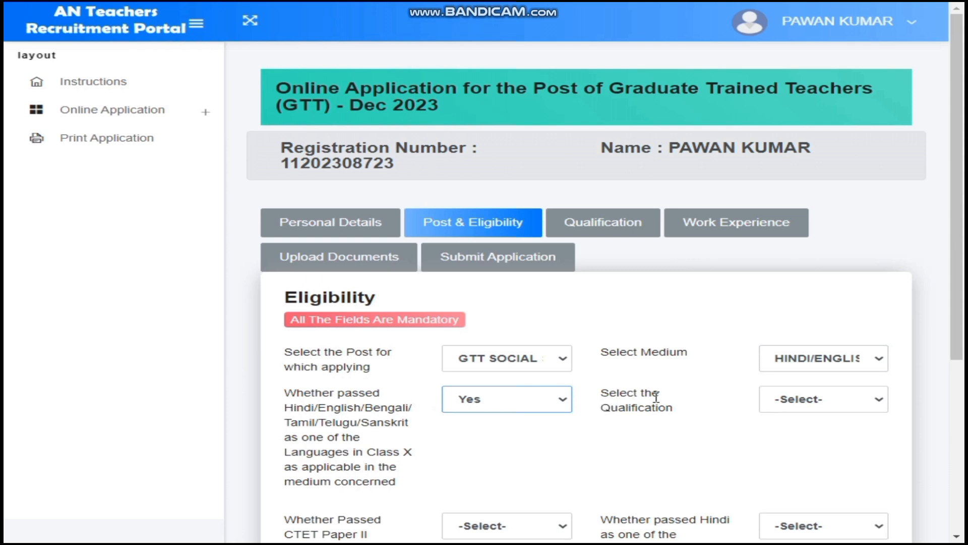
Select Bachelor's Degree with at least 50% marks plus Bachelor's degree in Education, and answer Yes to studying History/Geography/Economics/Political Science as a main subject.
left_click(801, 402)
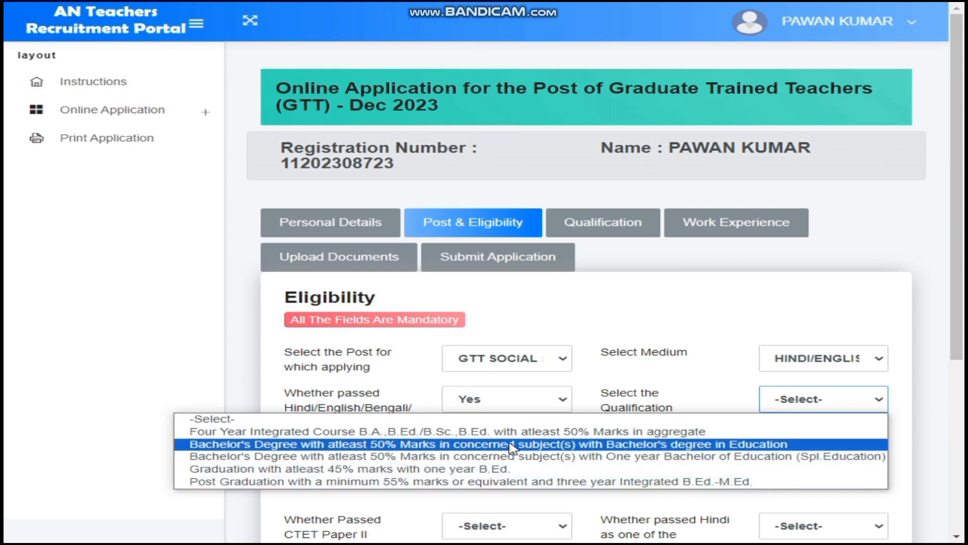
left_click(481, 444)
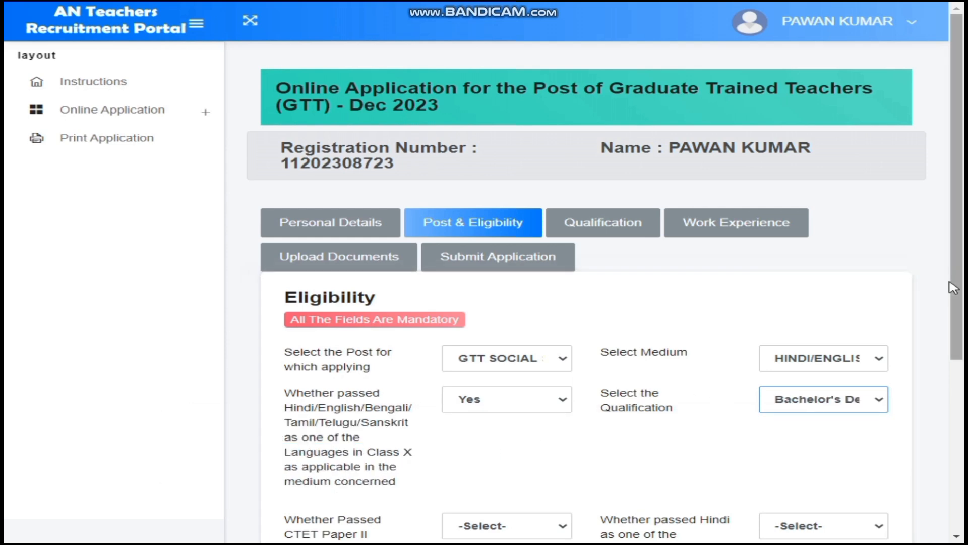
scroll(957, 259, "down", 1)
scroll(937, 202, "down", 2)
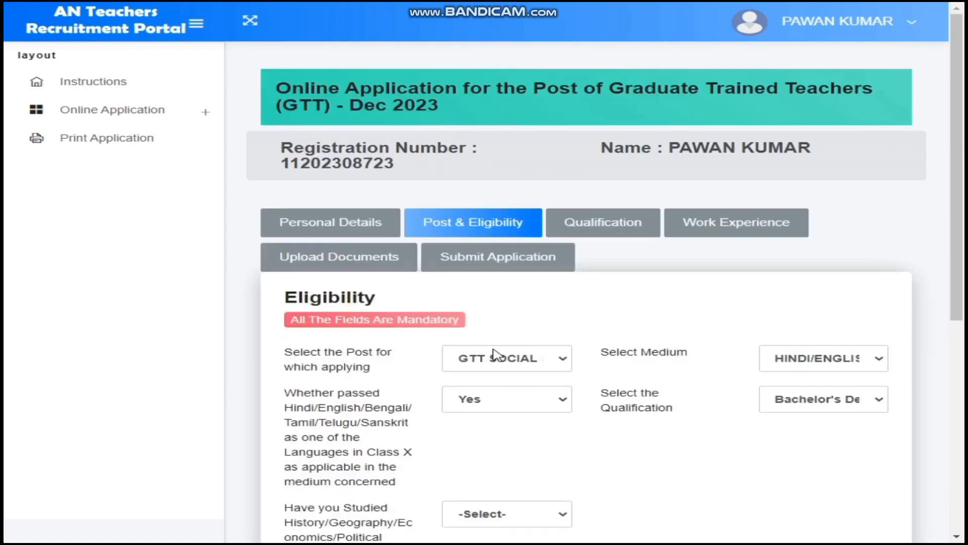
scroll(937, 202, "down", 3)
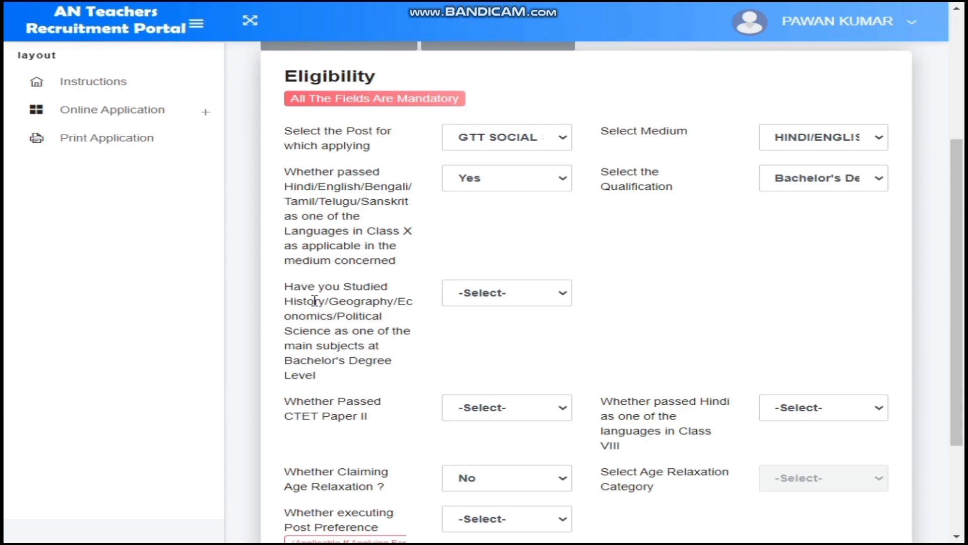
left_click(503, 298)
left_click(493, 325)
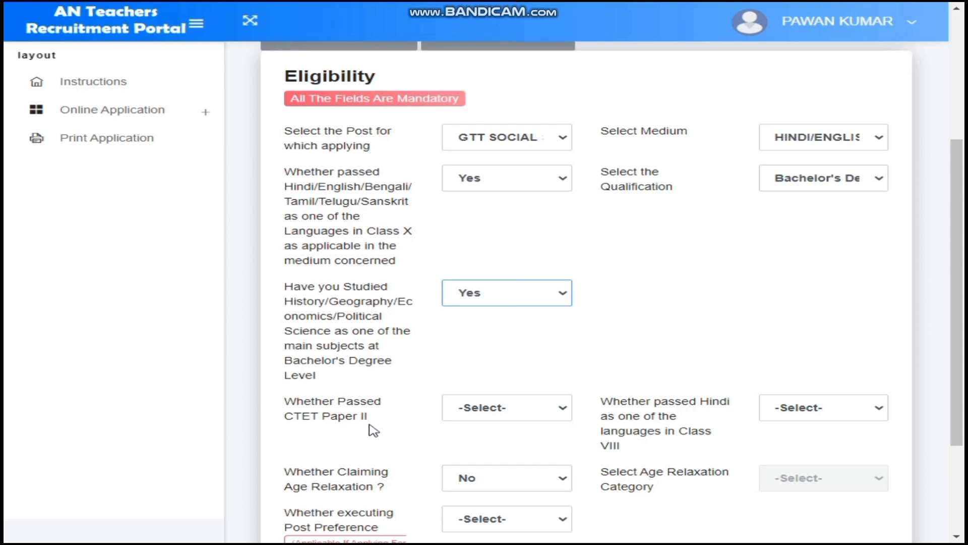
Answer Yes to having passed CTET Paper II and Yes to having passed Hindi as a language in Class VIII.
left_click(508, 409)
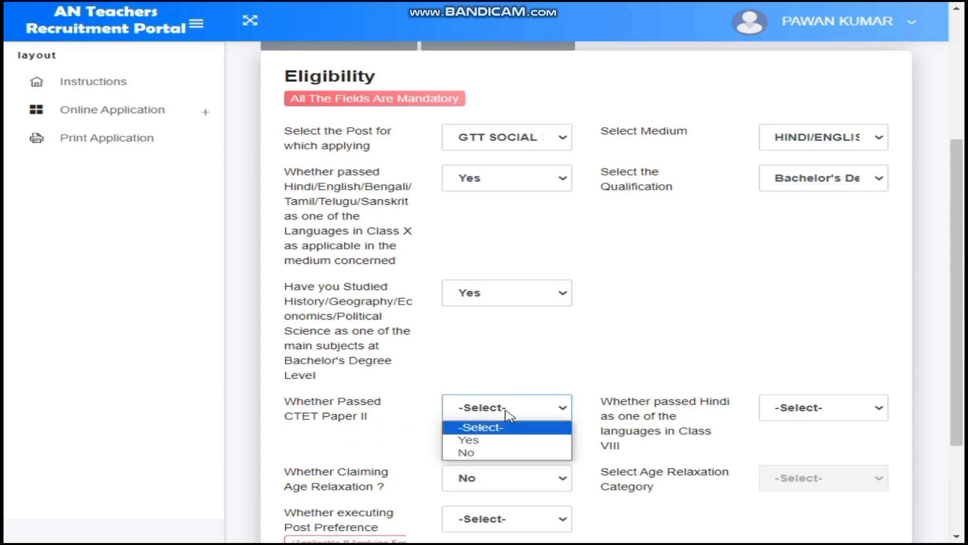
left_click(492, 439)
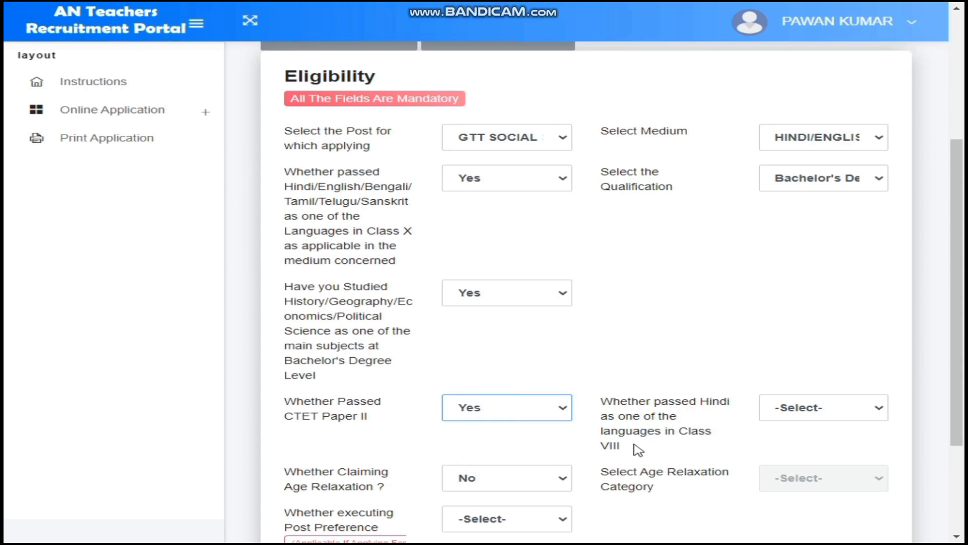
left_click(829, 416)
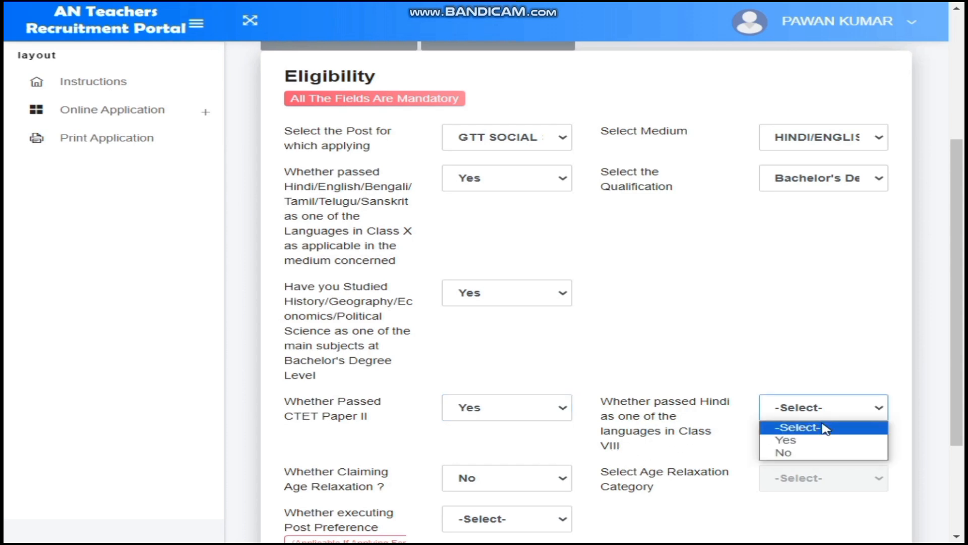
left_click(811, 441)
Answer No to claiming age relaxation in the eligibility details.
scroll(812, 444, "down", 3)
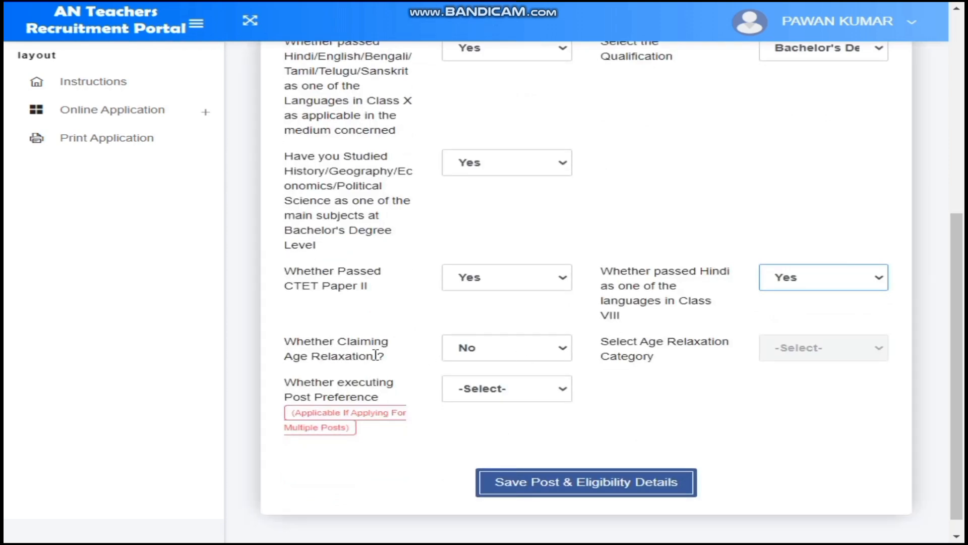
left_click(480, 350)
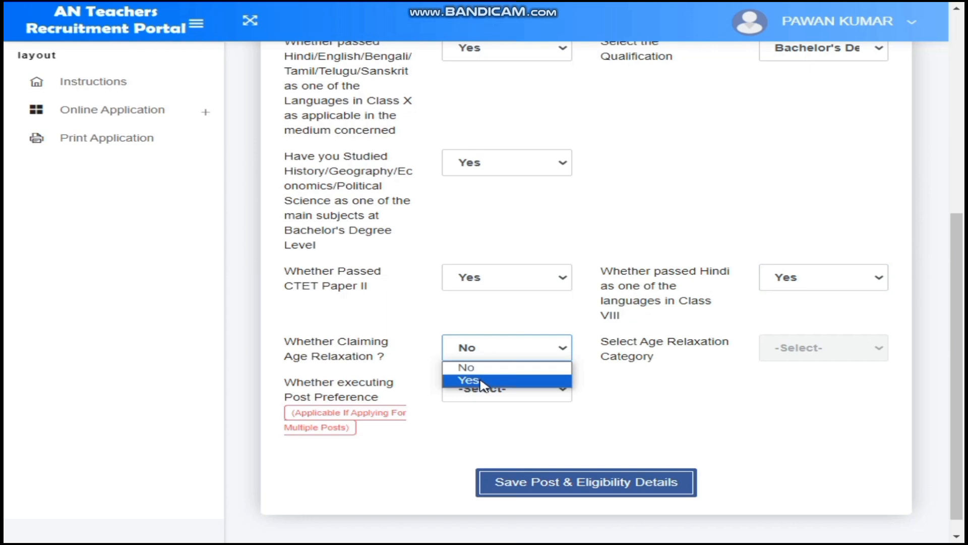
left_click(482, 371)
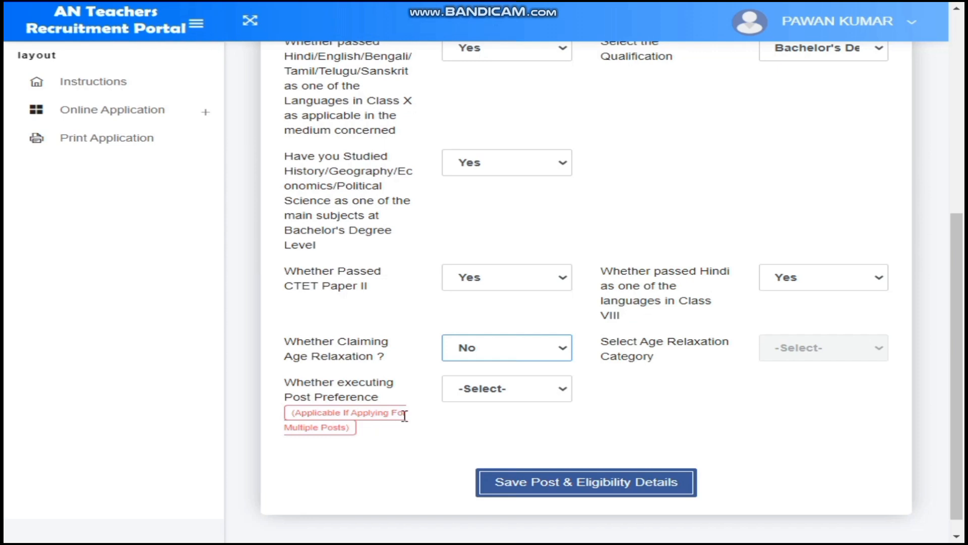
Answer Yes to executing Post Preference and choose 1 as the preference number for this application.
left_click(483, 393)
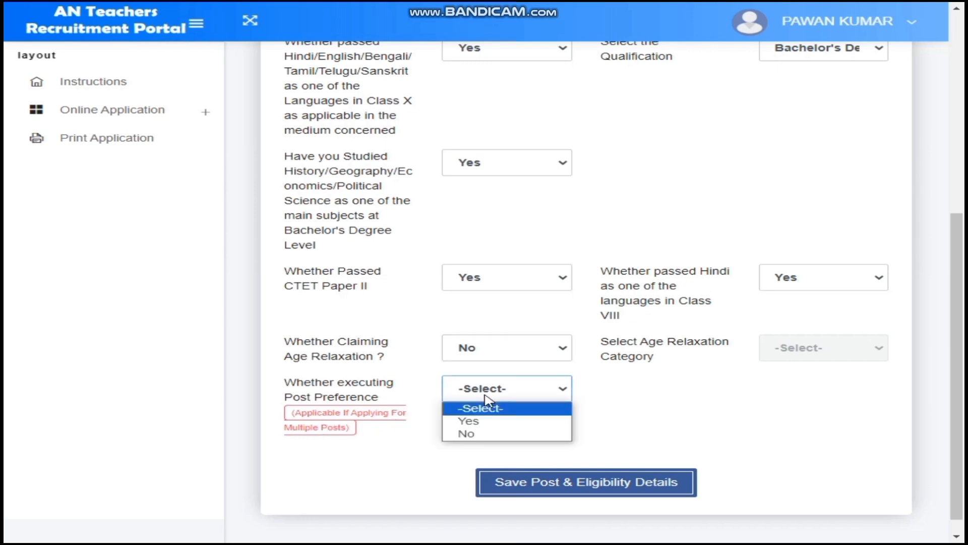
left_click(480, 422)
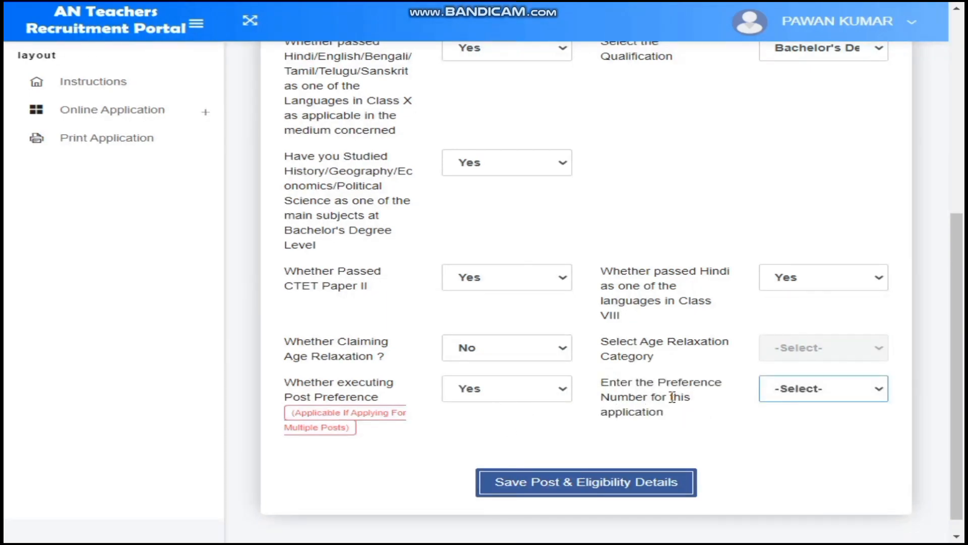
left_click(821, 397)
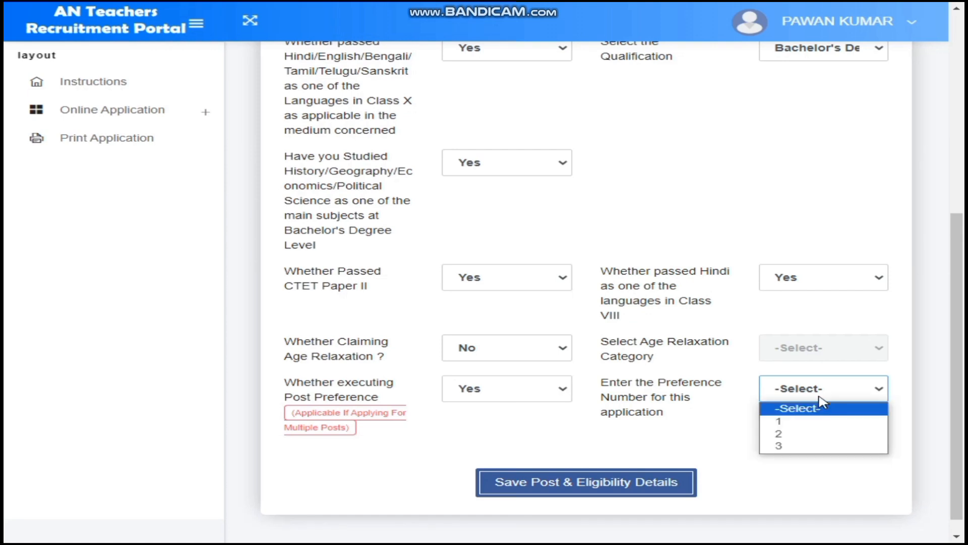
left_click(785, 426)
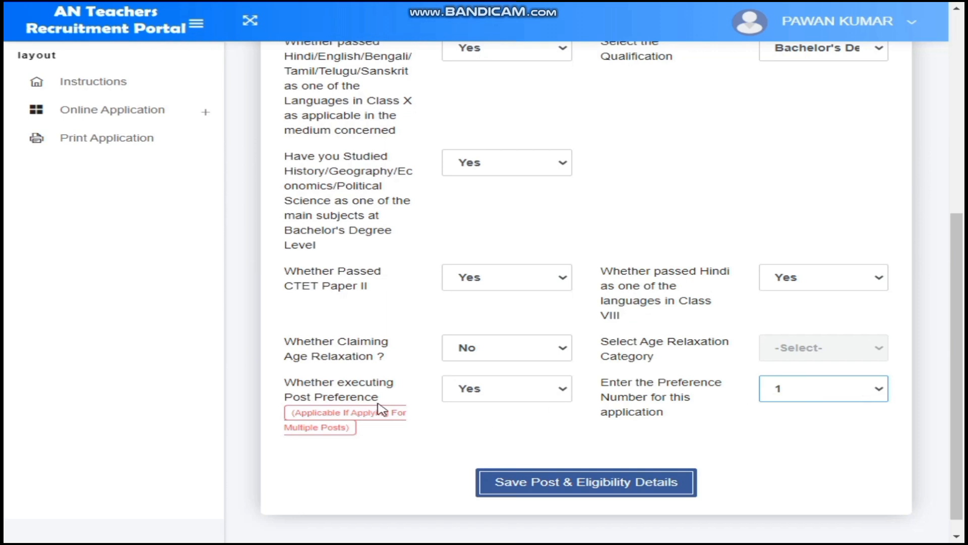
Set executing Post Preference to No, save the post and eligibility details, and dismiss the notification.
left_click(498, 393)
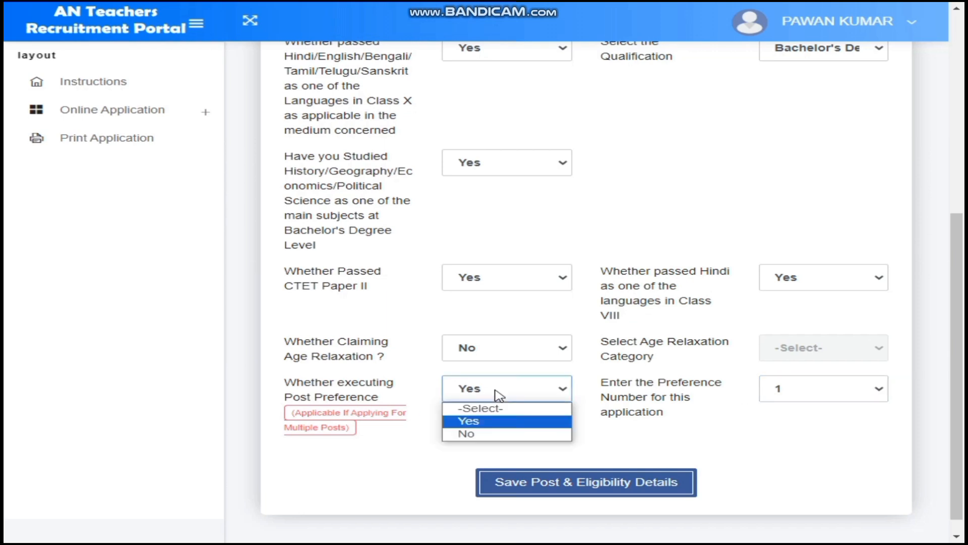
left_click(483, 435)
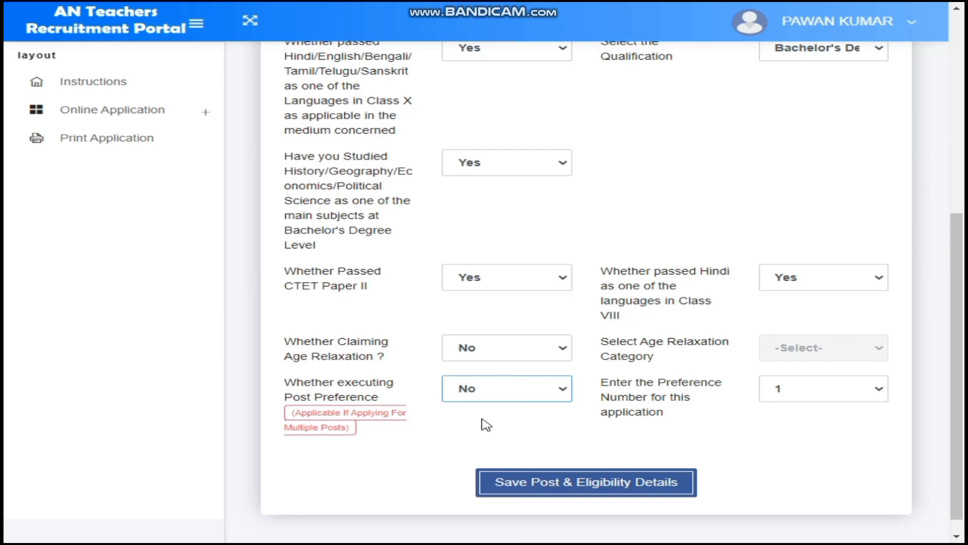
left_click(616, 493)
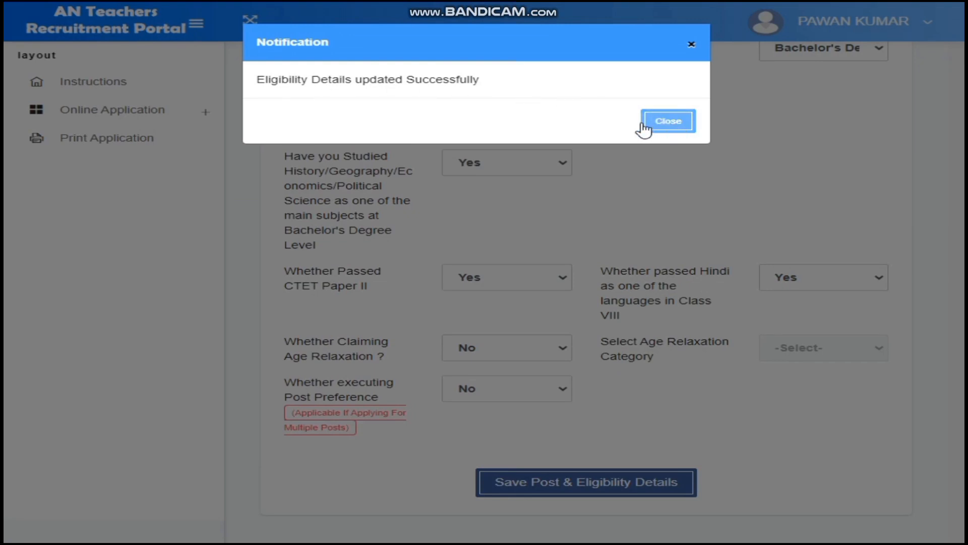
left_click(668, 126)
Open the Qualification section and choose B.A./B.Sc.-B.Ed./1 Year B.Ed. (Special Education) as the marking scheme.
left_click_drag(962, 420, 962, 273)
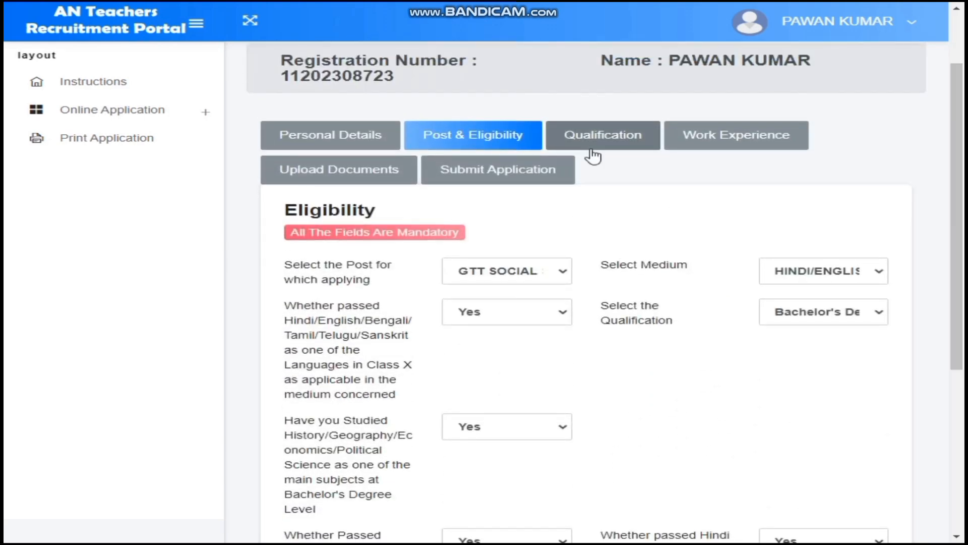
left_click(617, 142)
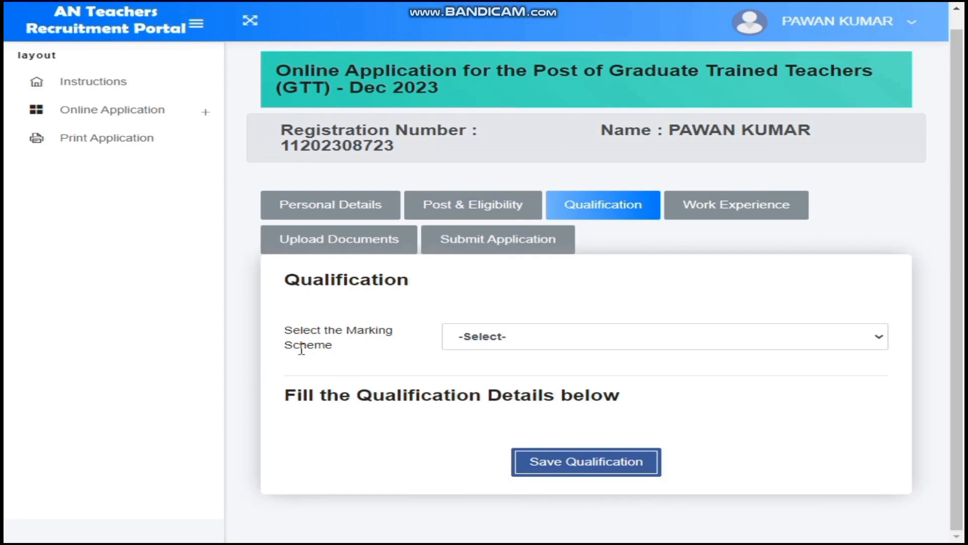
left_click(529, 341)
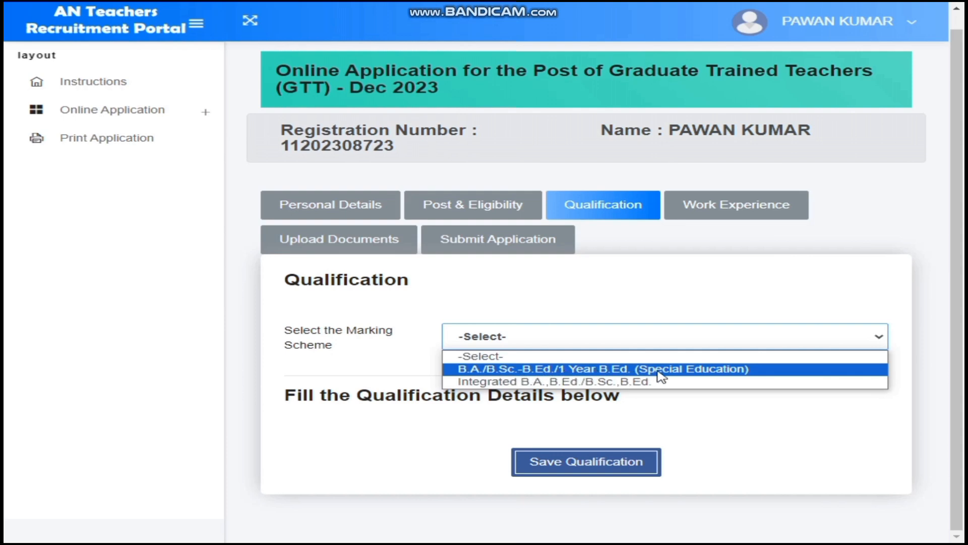
left_click(605, 369)
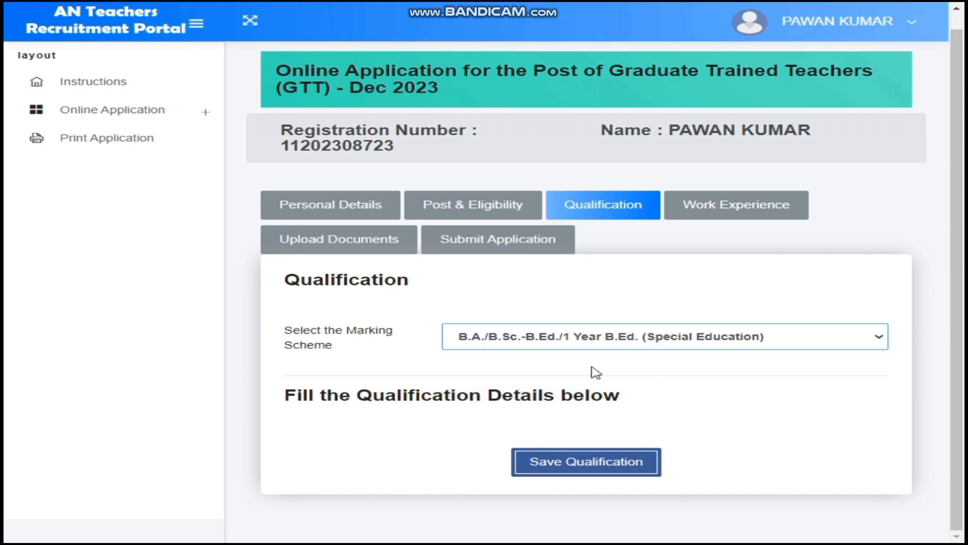
Check the qualification table from Secondary/Matric (10th) to CTET Paper-II, save the qualification details, and dismiss the notification.
key("ctrl+minus")
key("ctrl+minus")
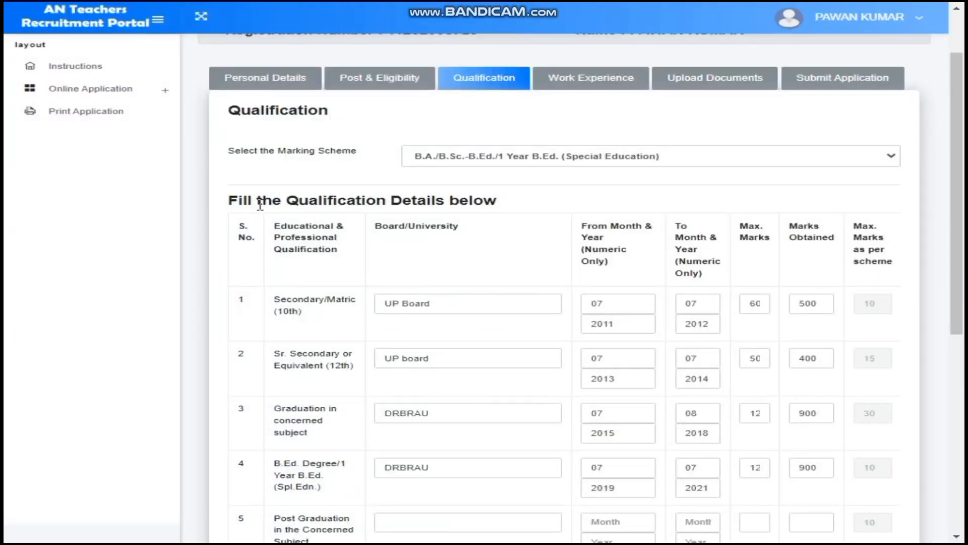
left_click_drag(960, 171, 963, 258)
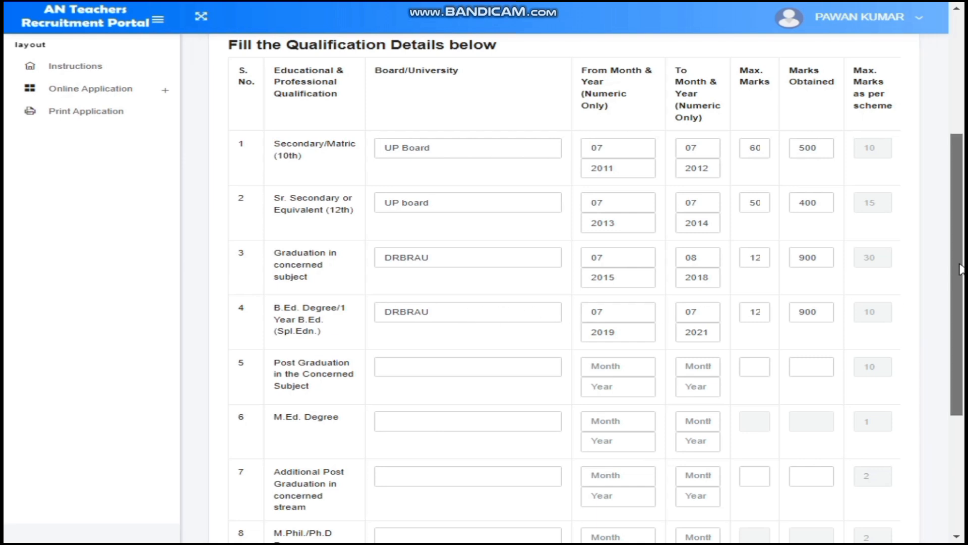
scroll(933, 296, "down", 2)
scroll(458, 259, "down", 1)
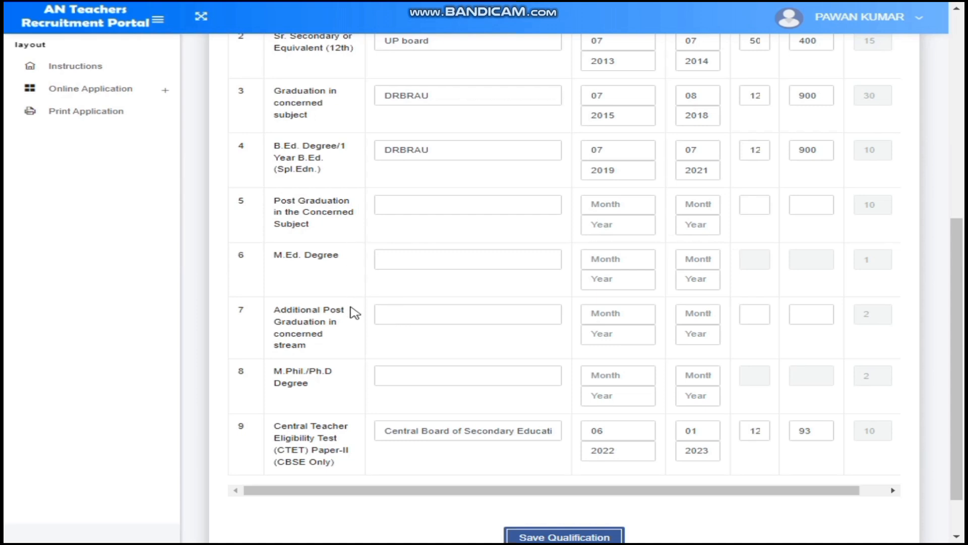
scroll(963, 317, "down", 2)
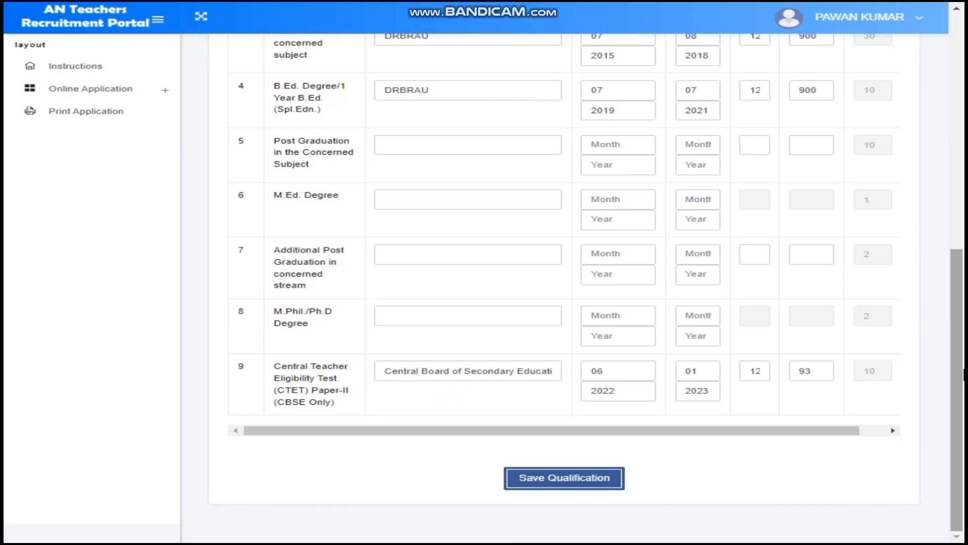
left_click(563, 482)
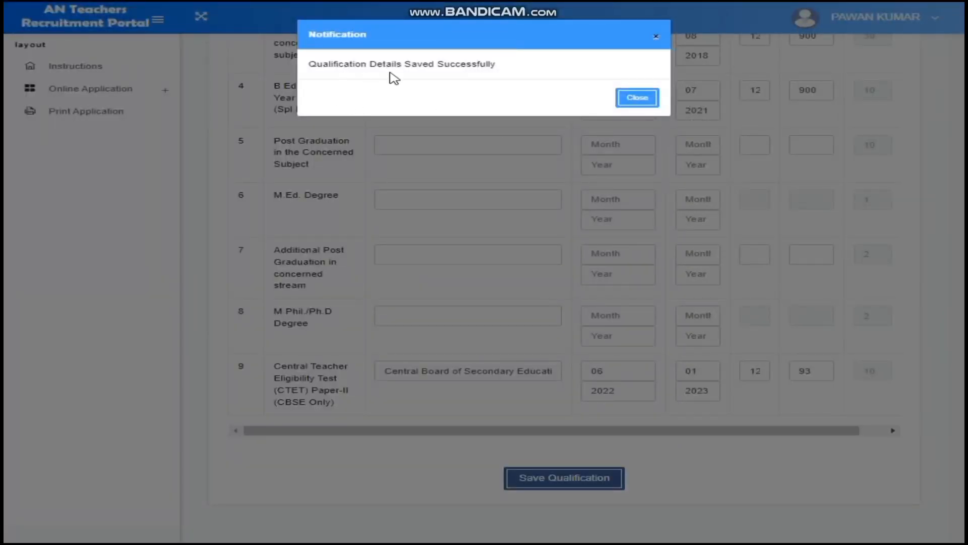
left_click(636, 100)
Open the Work Experience section, look at the employment type options, and save it without adding any experience.
left_click_drag(962, 357, 964, 145)
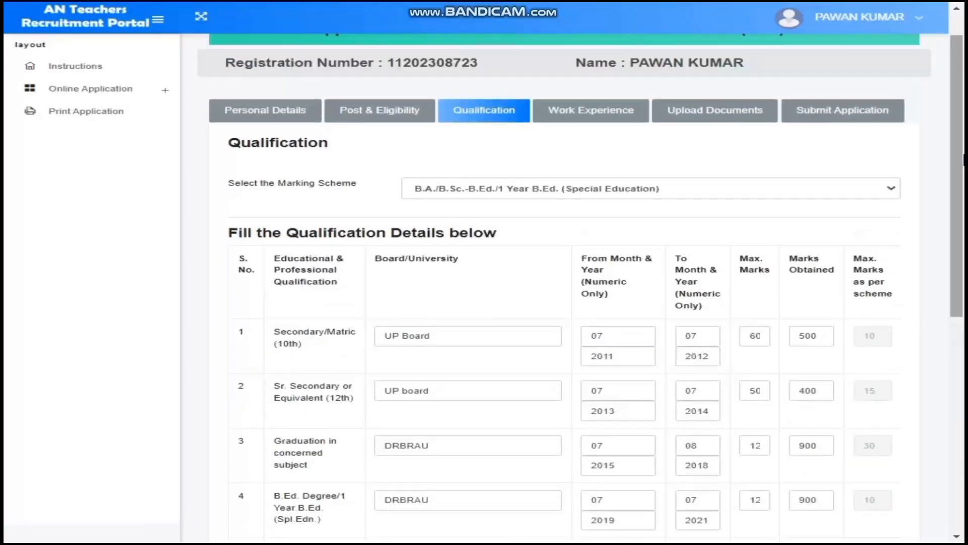
left_click(587, 115)
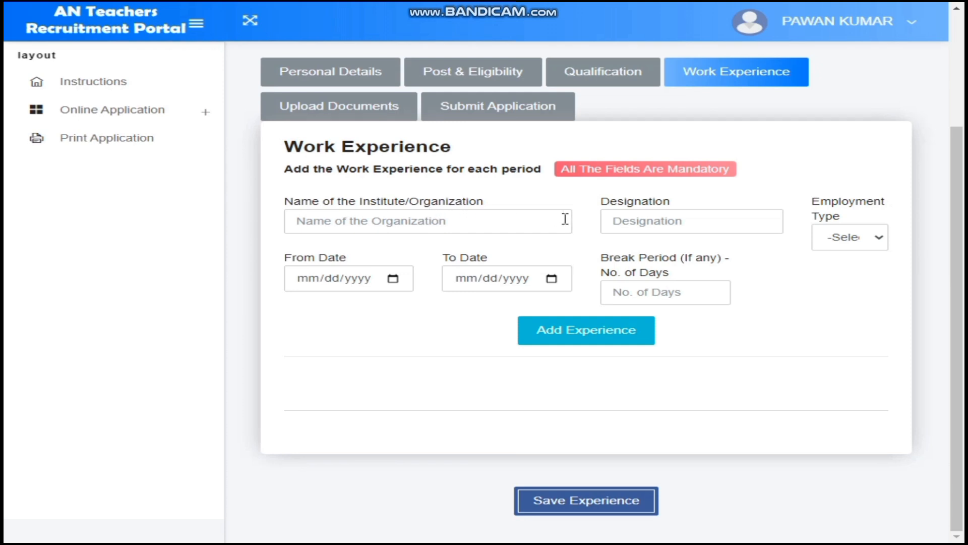
left_click(853, 238)
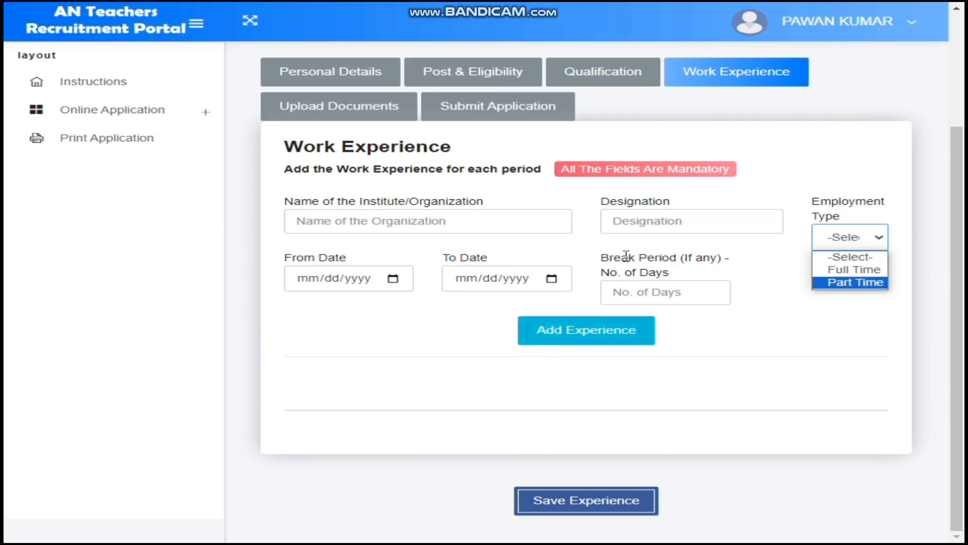
left_click(562, 504)
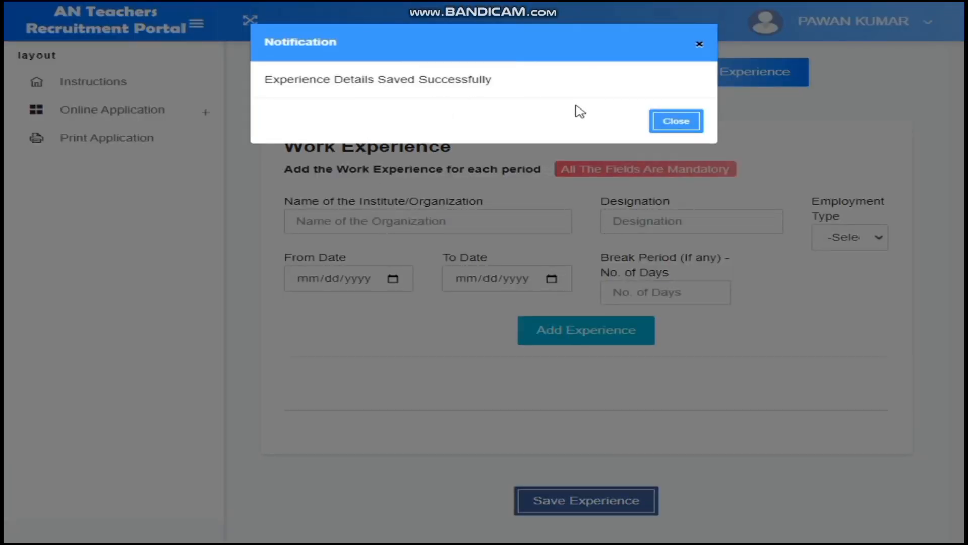
left_click(688, 130)
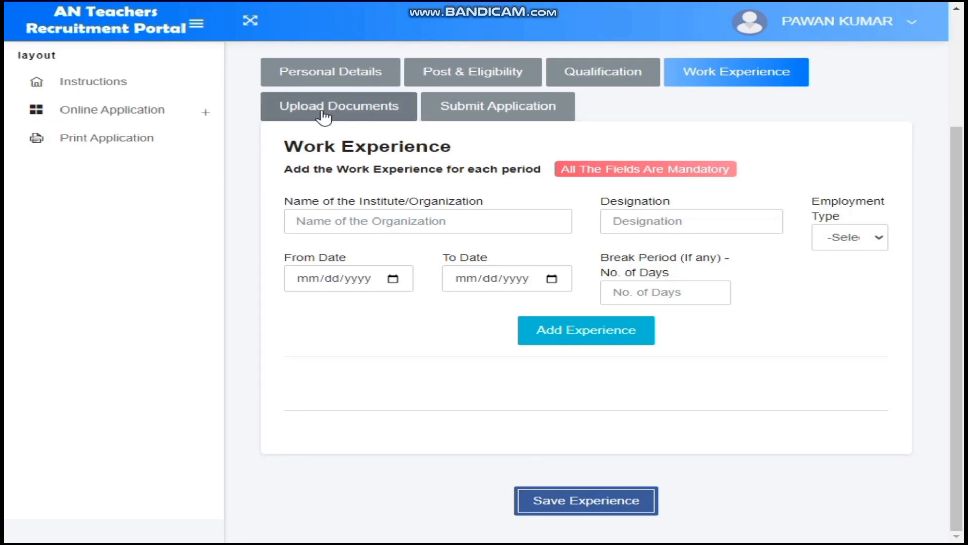
Open the Upload Documents section and choose the Photo file from the Desktop folder as the photograph.
left_click(339, 114)
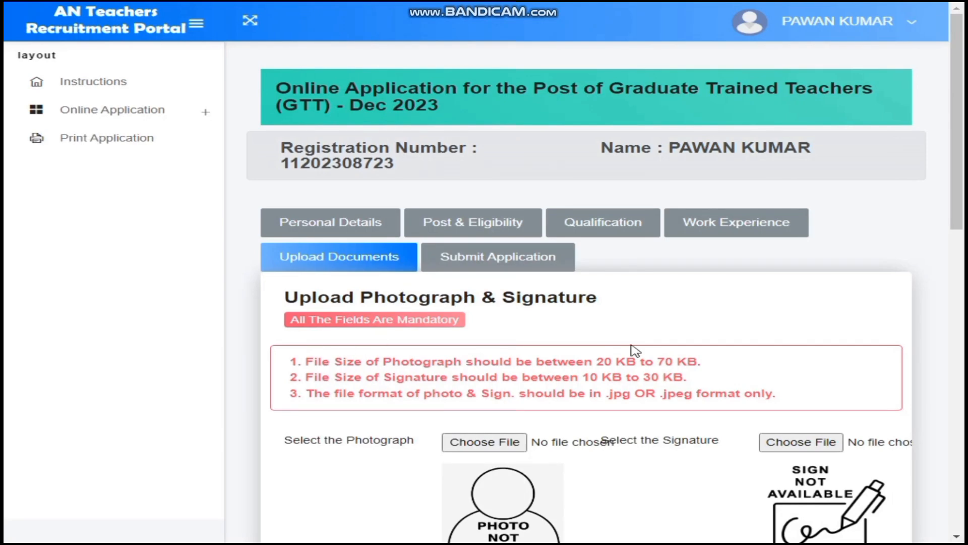
scroll(963, 188, "down", 2)
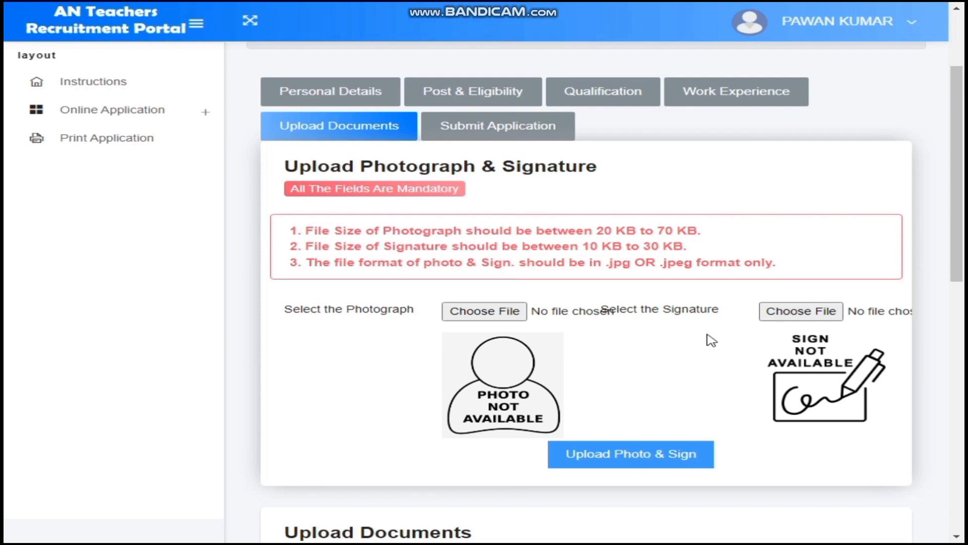
left_click(498, 314)
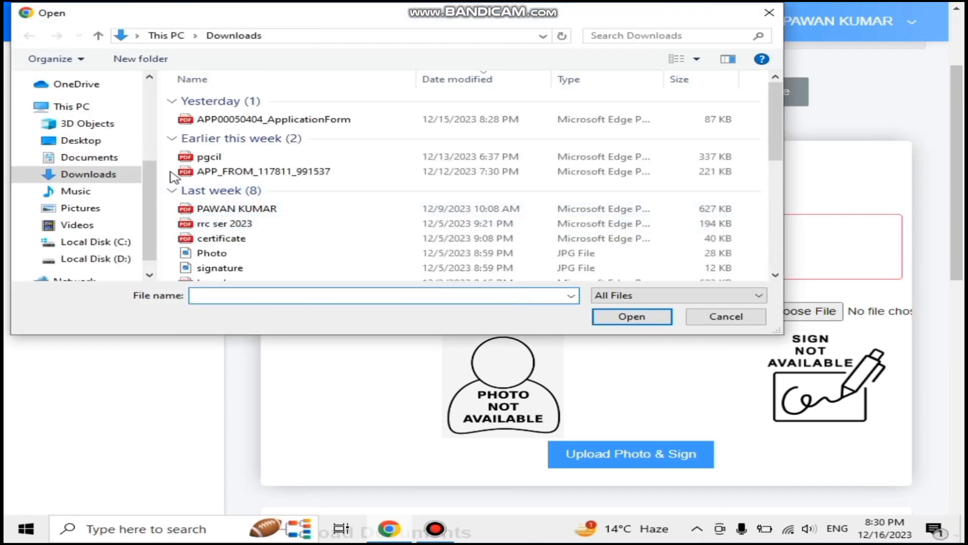
left_click(98, 141)
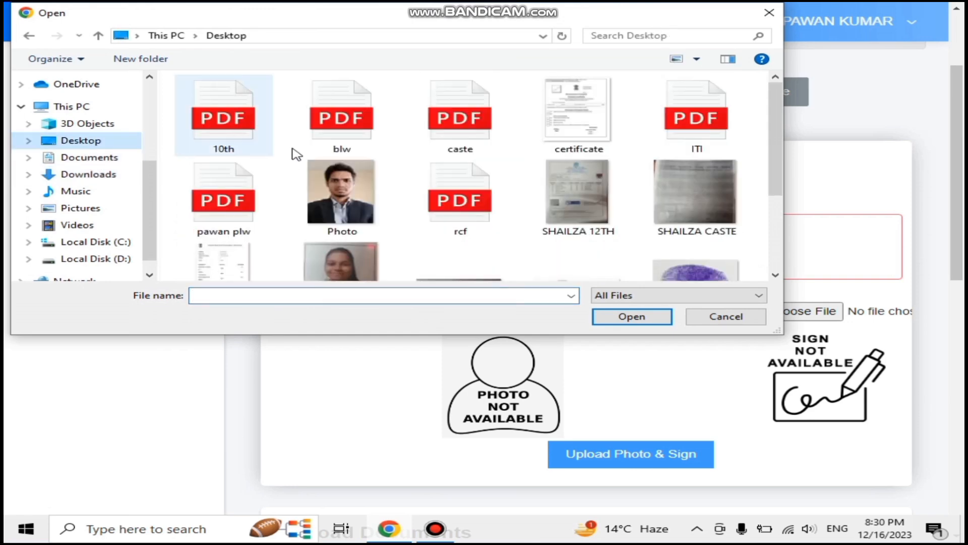
left_click(341, 194)
left_click(654, 321)
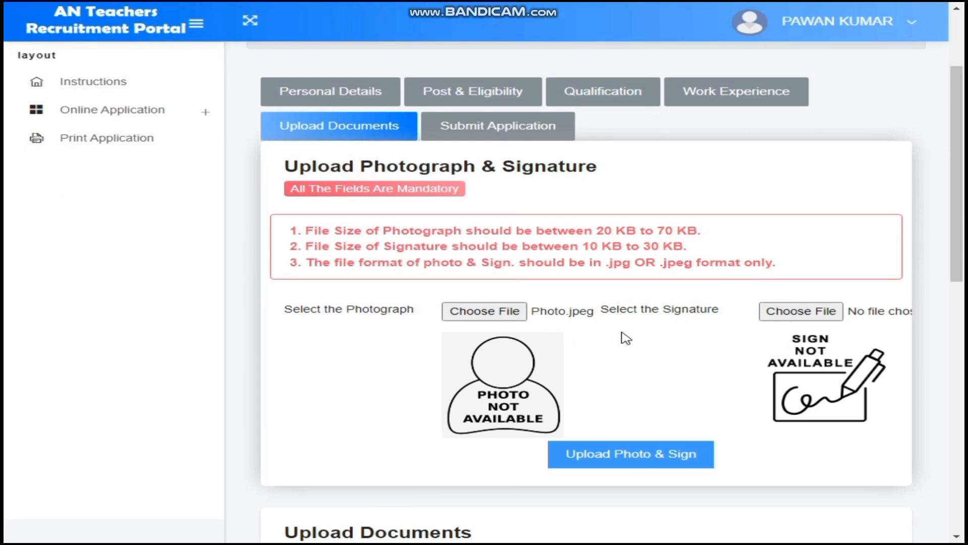
Choose the signature file from the Desktop folder as the signature, and upload the photo and signature.
left_click(803, 312)
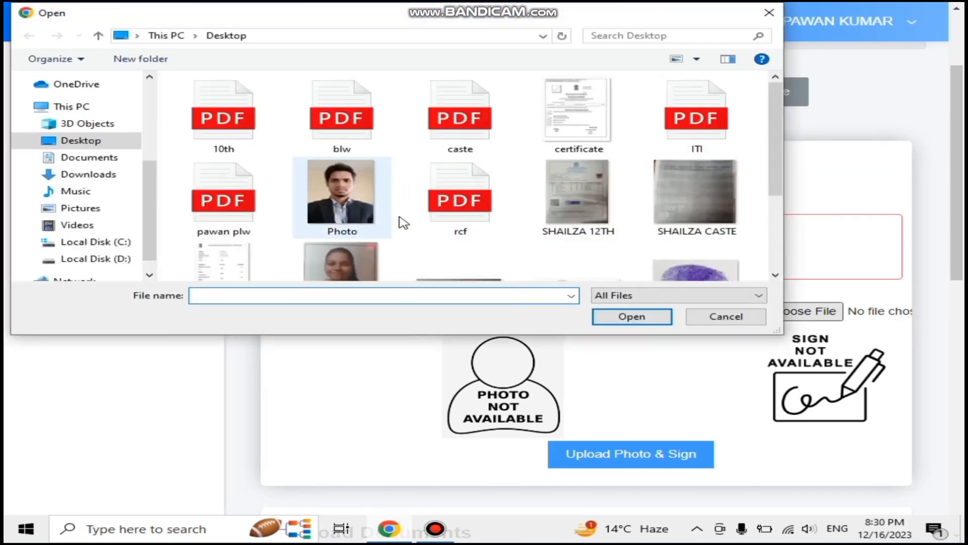
scroll(771, 151, "down", 3)
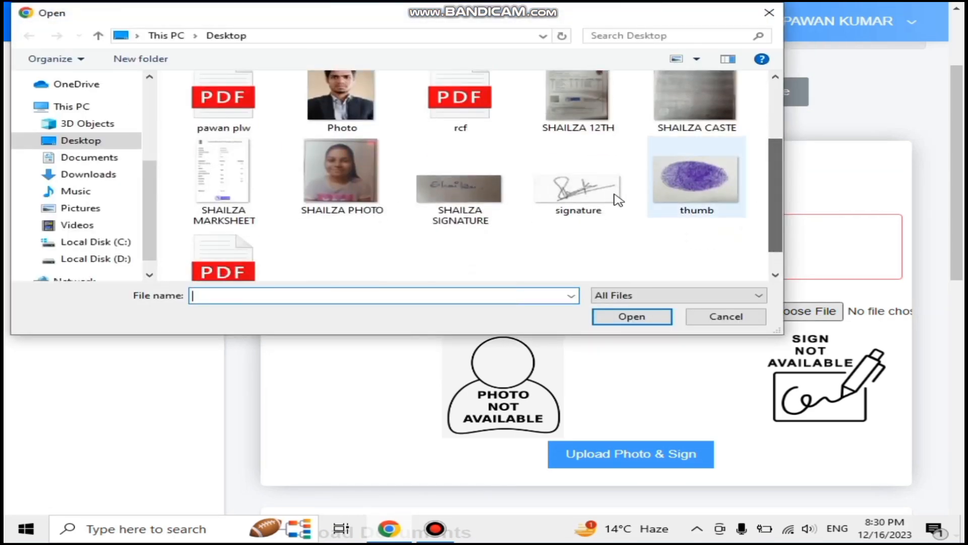
left_click(567, 199)
left_click(640, 316)
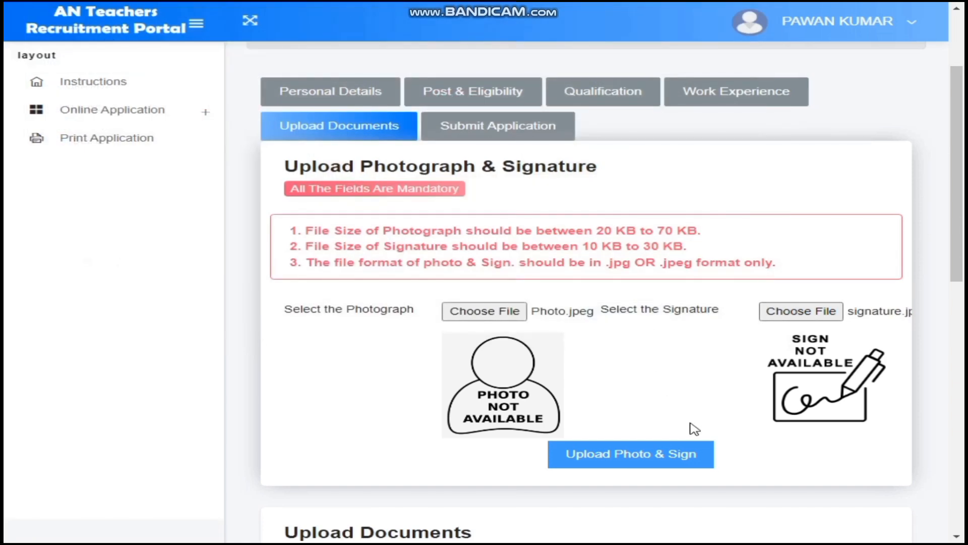
left_click(659, 461)
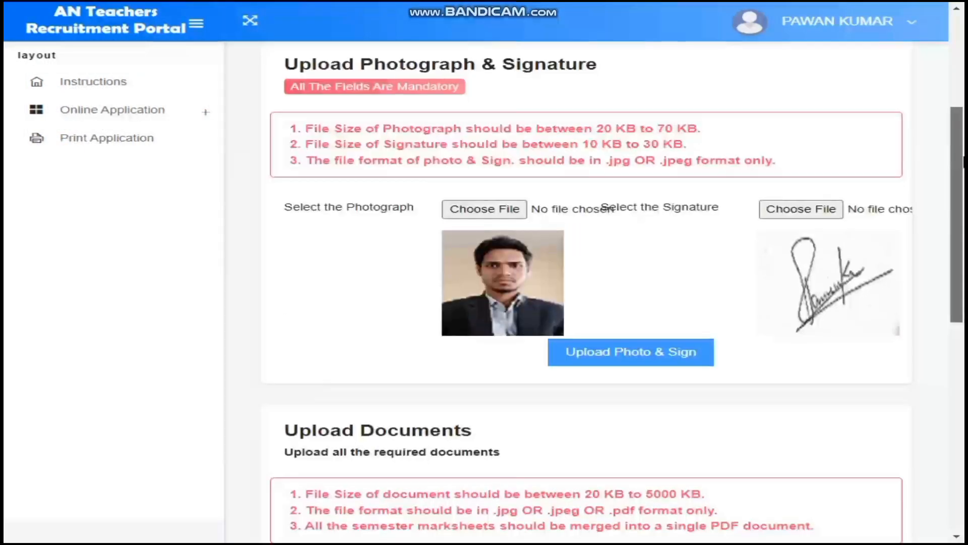
Review the document upload rules, the Class X or Matriculation Marksheet option, its file and page count fields, and the uploaded documents table, without uploading anything.
left_click_drag(963, 237, 964, 314)
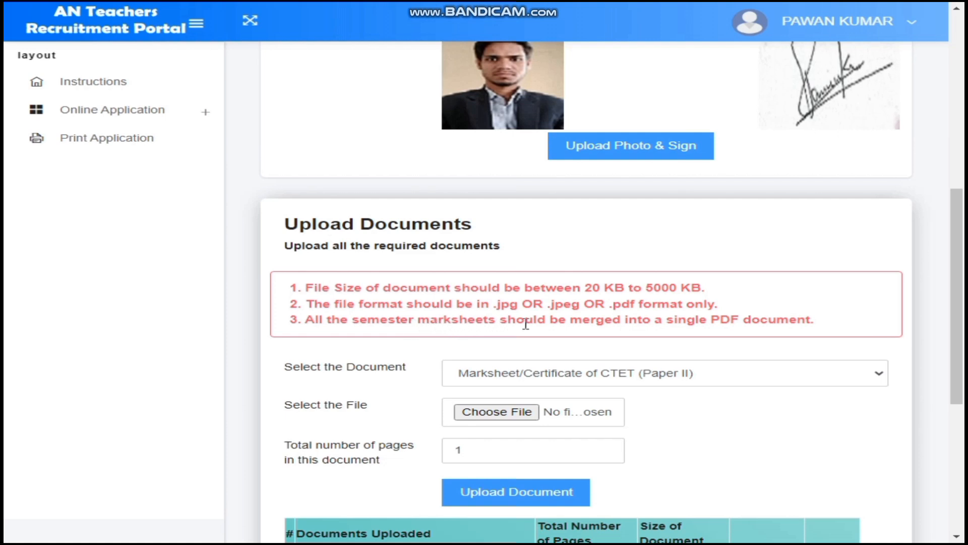
left_click_drag(962, 285, 964, 415)
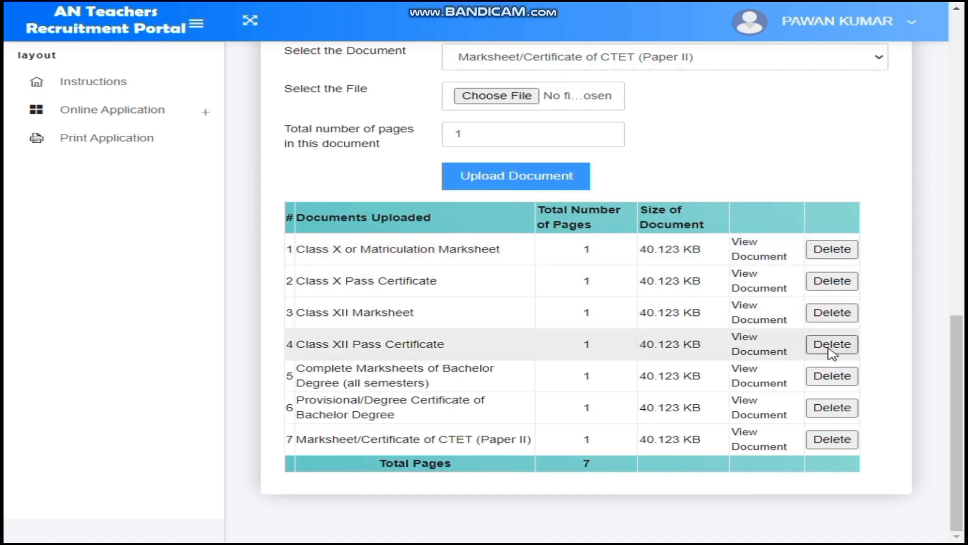
left_click_drag(956, 407, 960, 330)
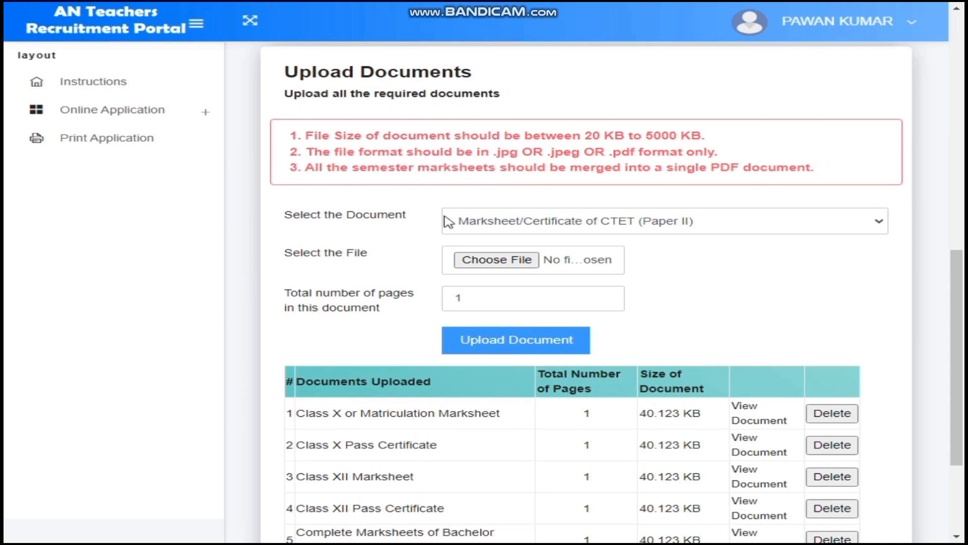
left_click(530, 225)
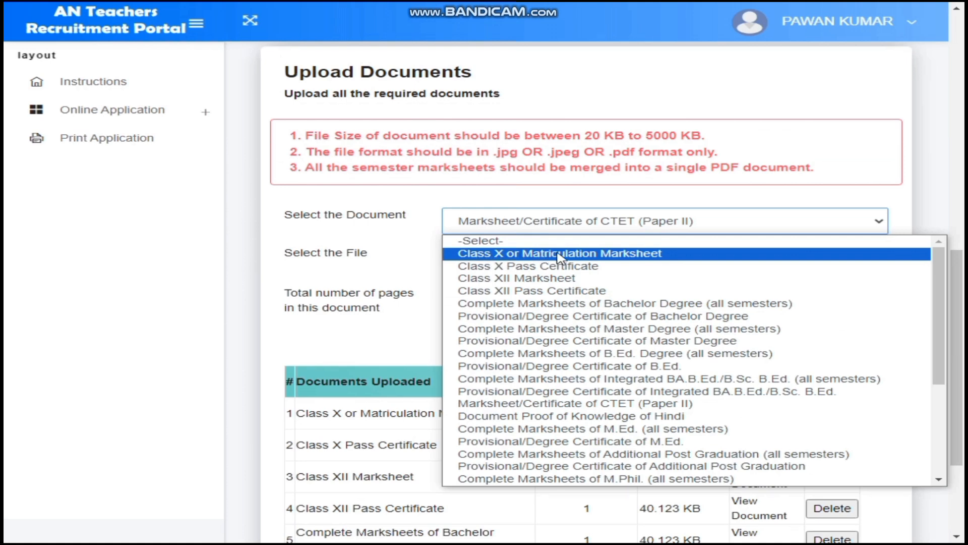
left_click(574, 256)
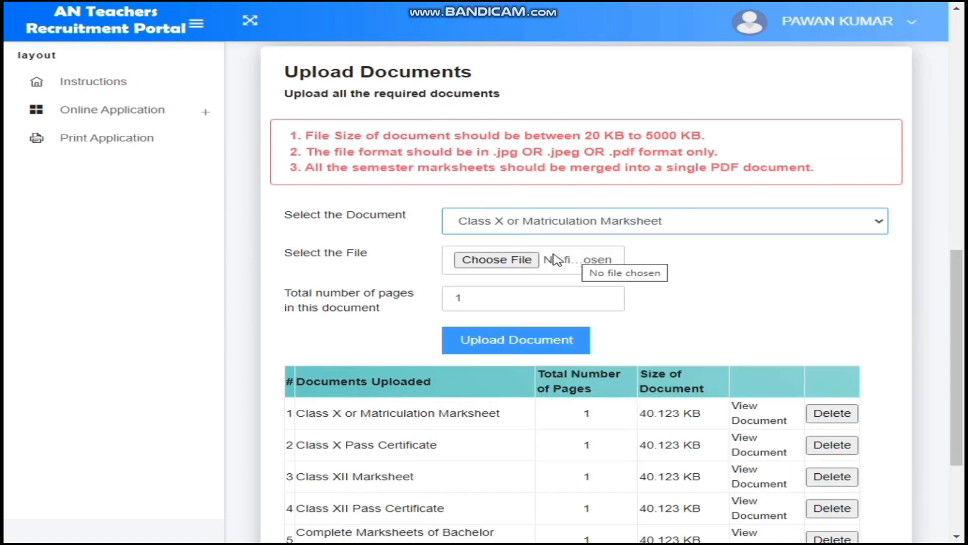
left_click(492, 262)
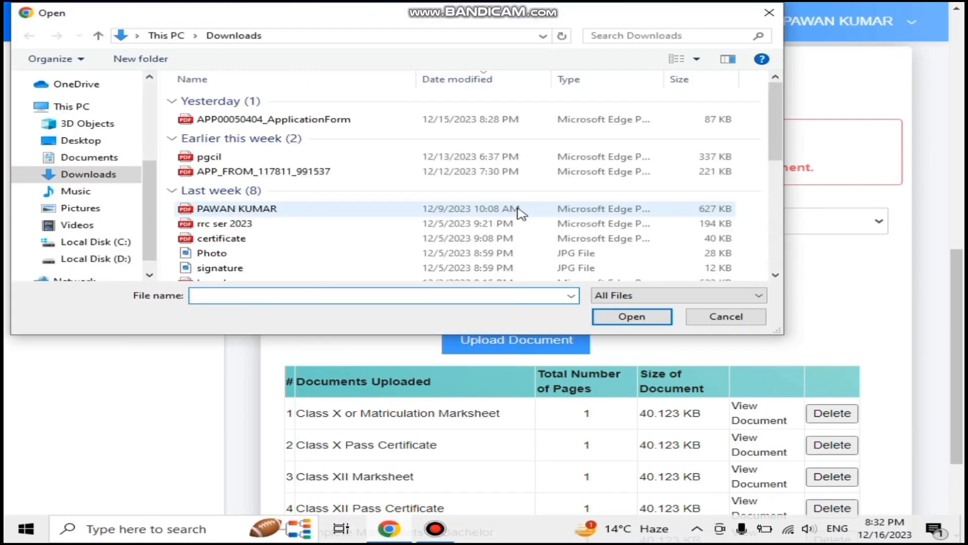
left_click(727, 317)
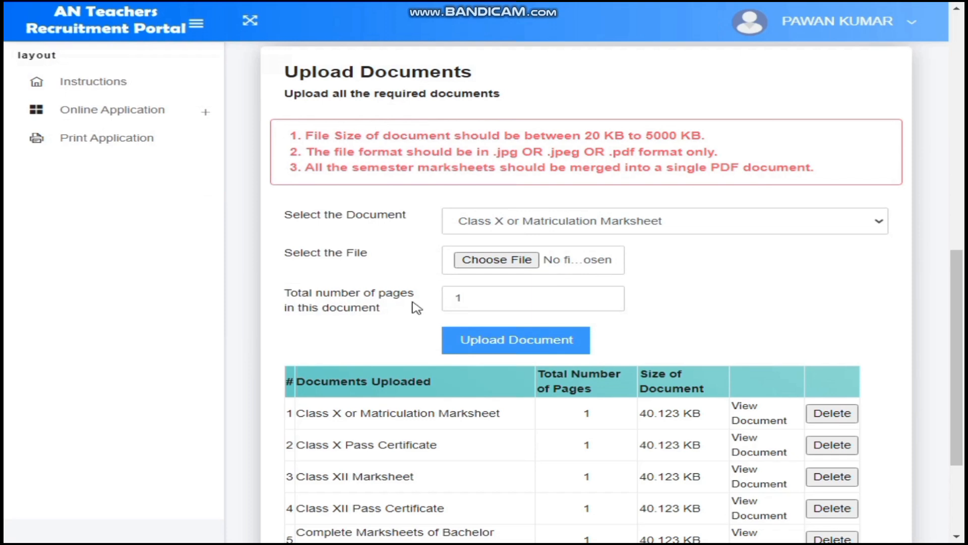
left_click(487, 302)
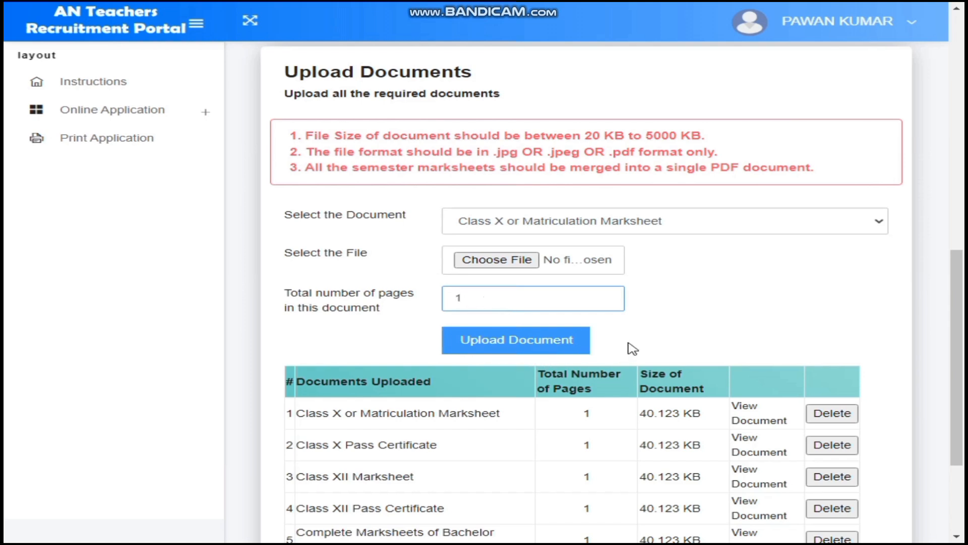
scroll(384, 359, "down", 3)
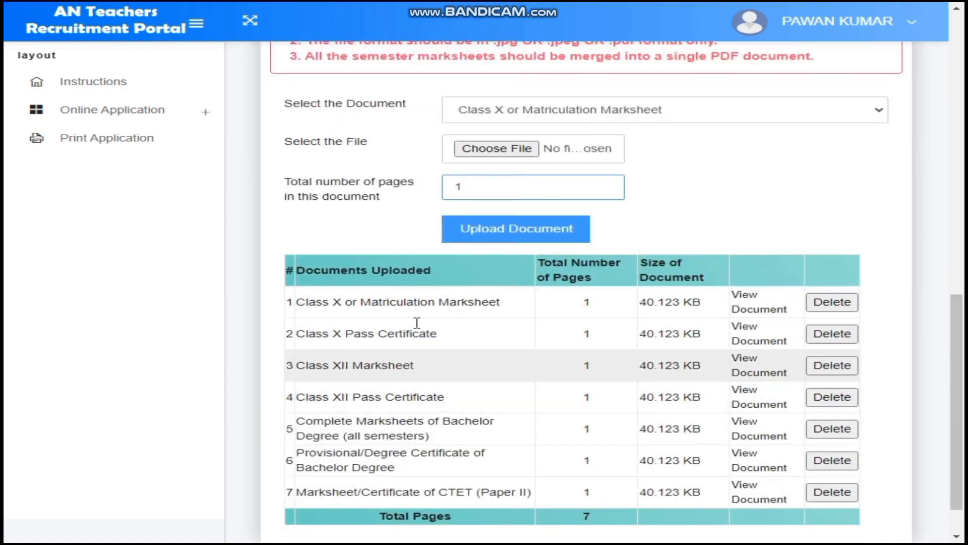
scroll(963, 360, "down", 1)
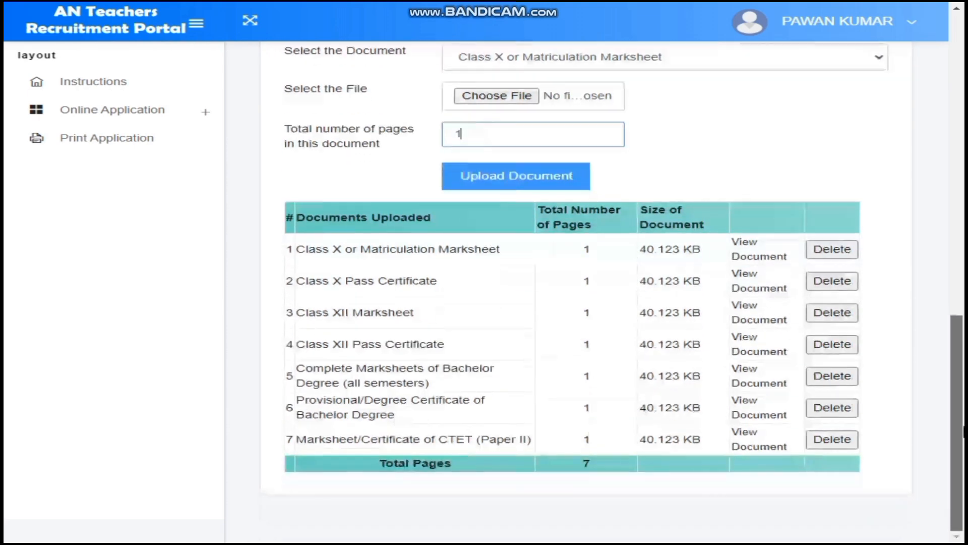
left_click(716, 507)
Open the Submit Application section and preview the application form down to the declaration and verification fields.
left_click_drag(964, 434, 964, 183)
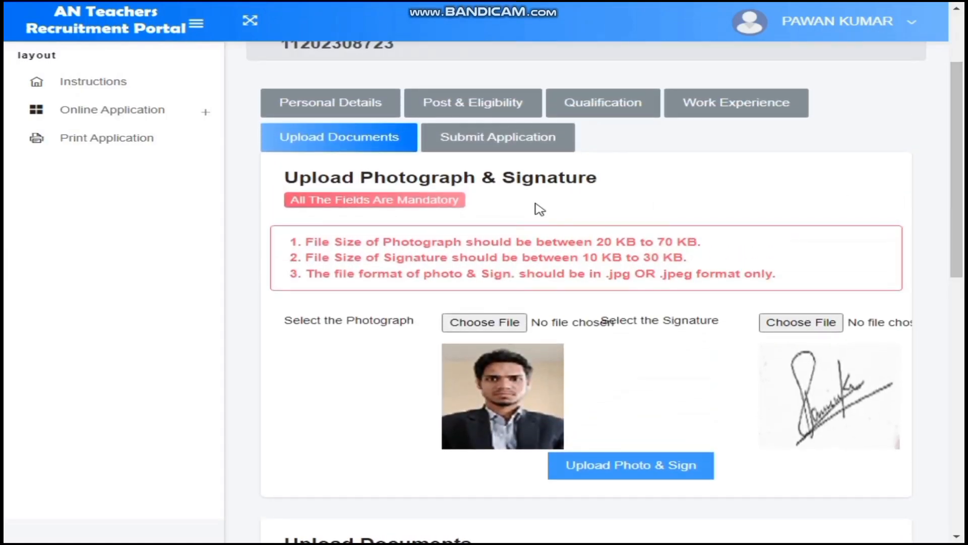
left_click(505, 141)
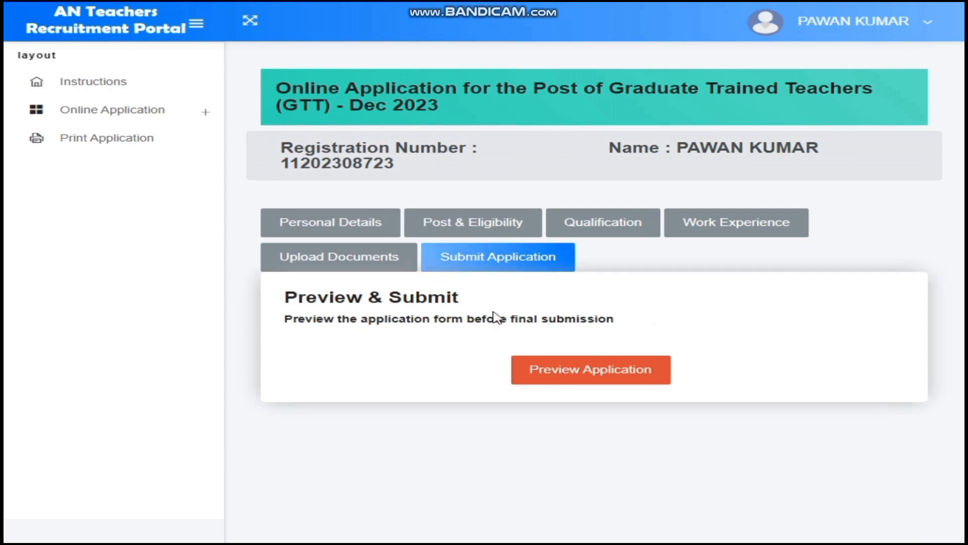
left_click(599, 383)
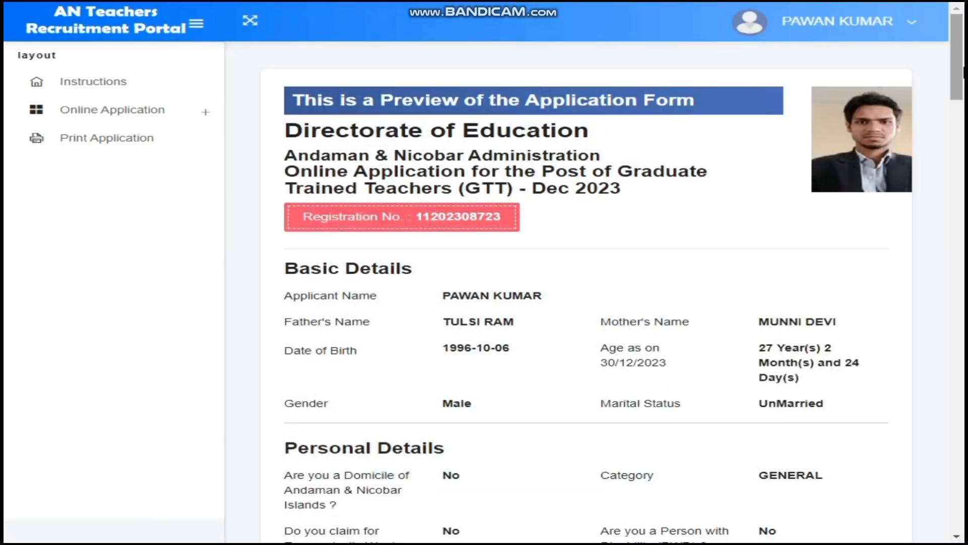
left_click_drag(963, 71, 964, 513)
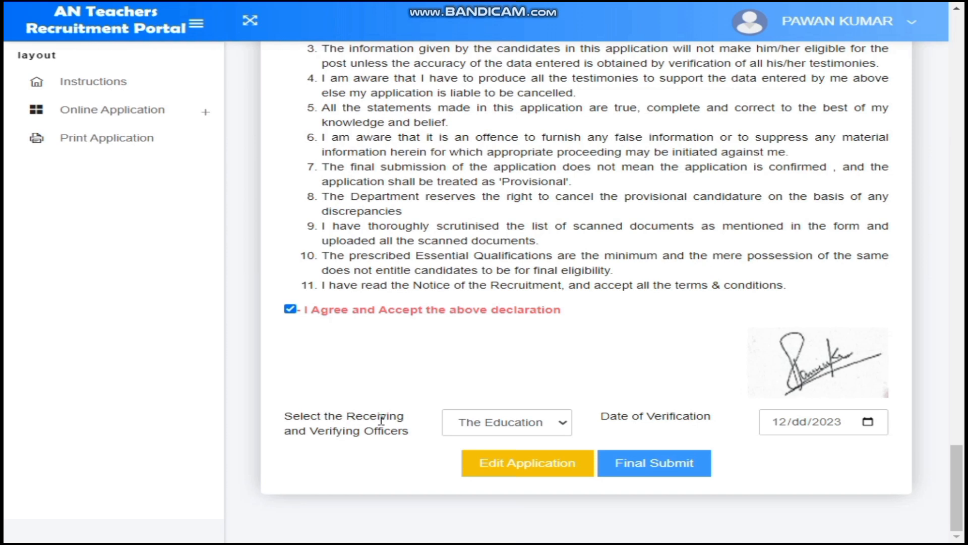
Select The Education Officer, Car Nicobar, Nicobar as receiving and verifying officer, and set the date of verification to 12/21/2023.
left_click(495, 430)
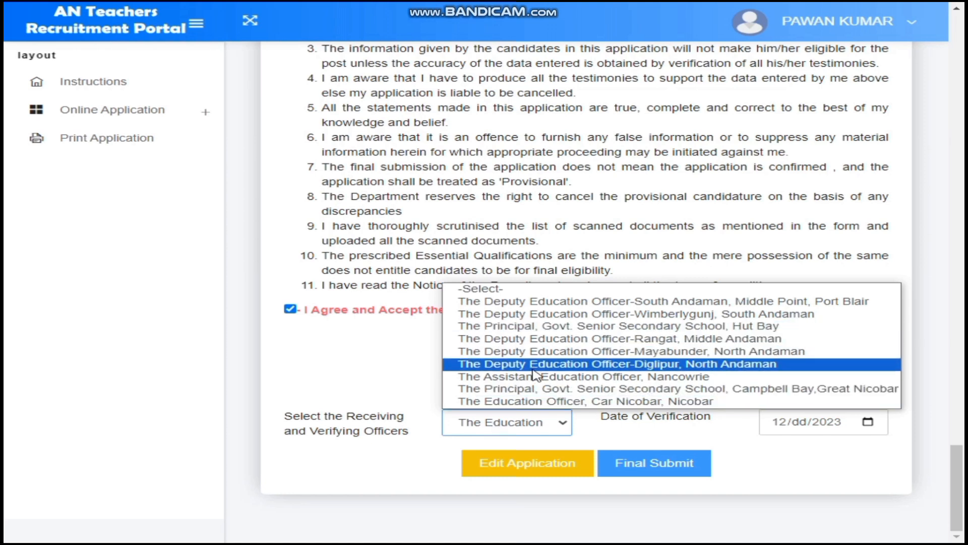
left_click(532, 401)
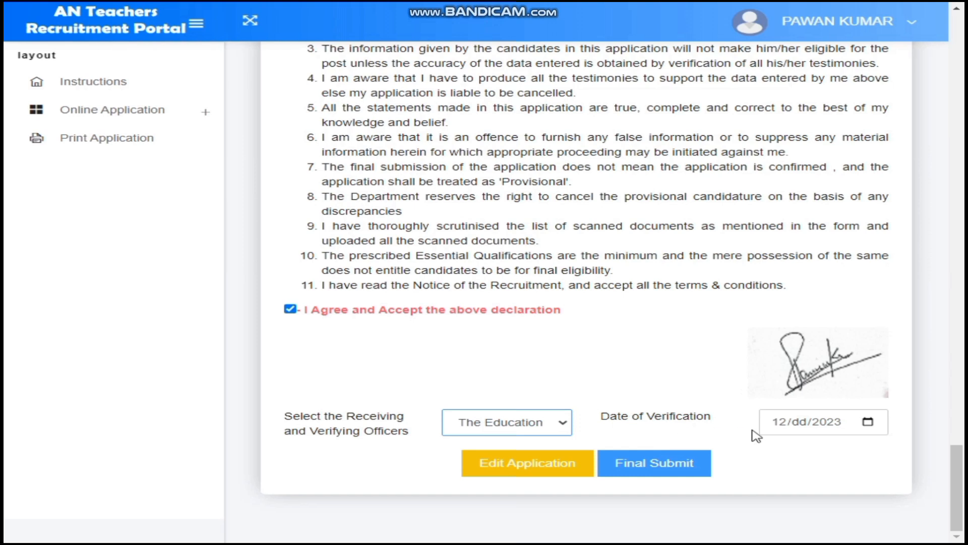
left_click(866, 426)
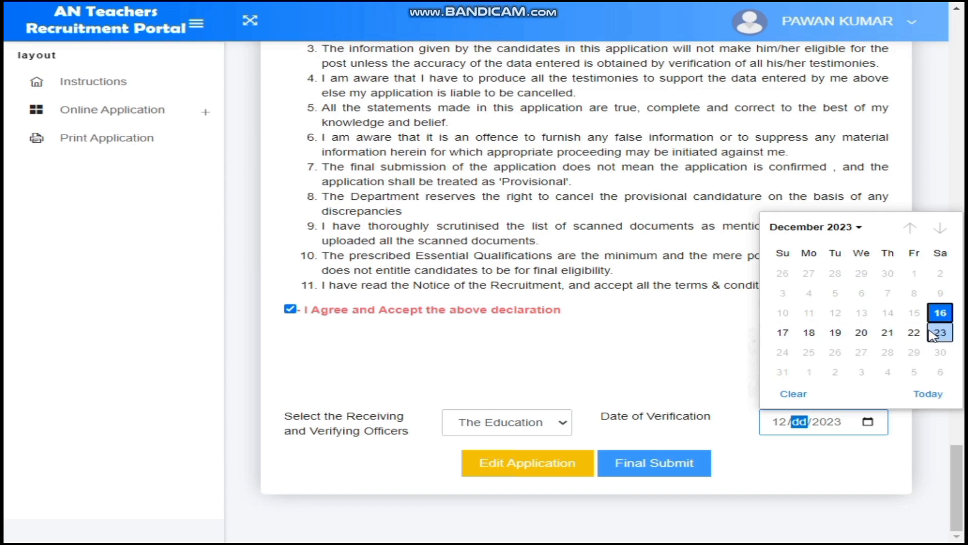
left_click(888, 332)
left_click(857, 485)
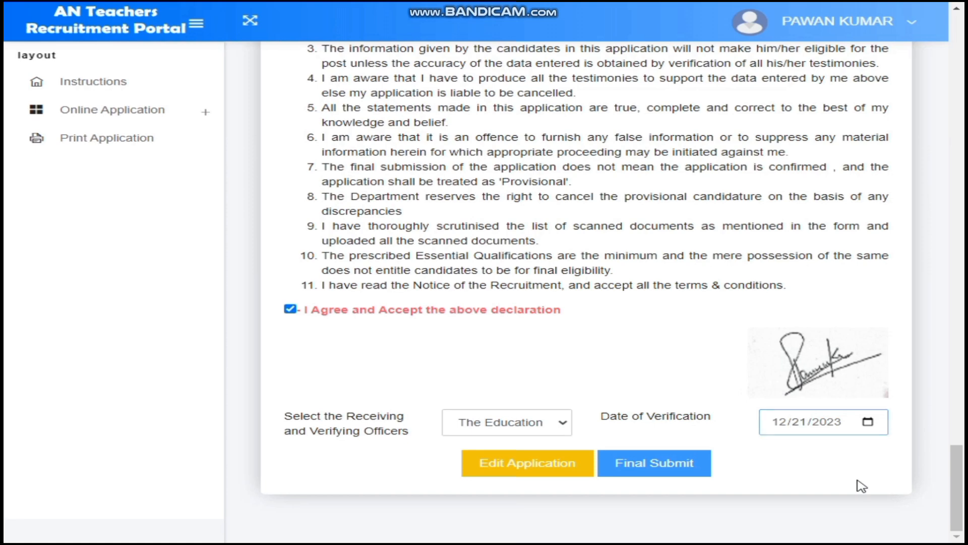
Submit the final application, confirm the submission, and dismiss the notification.
left_click(674, 468)
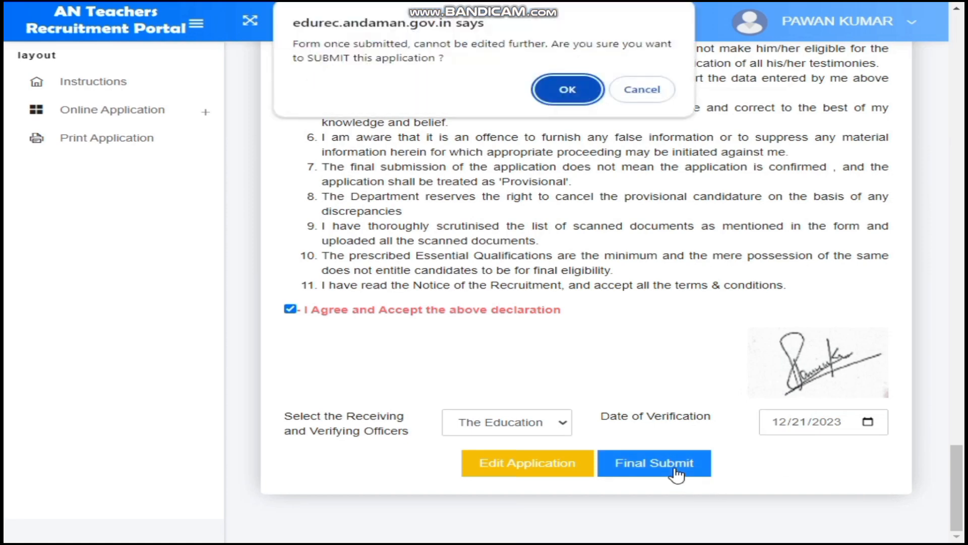
left_click(581, 98)
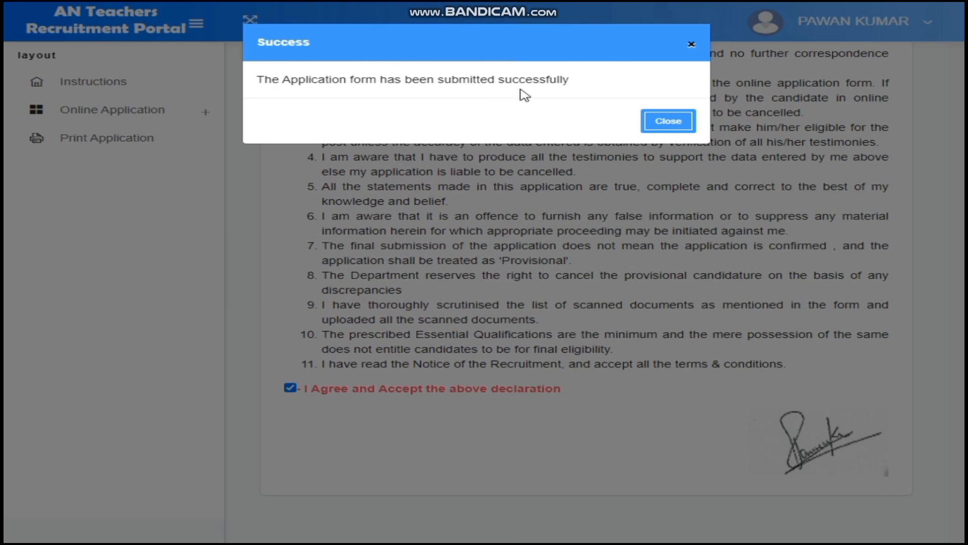
left_click(689, 132)
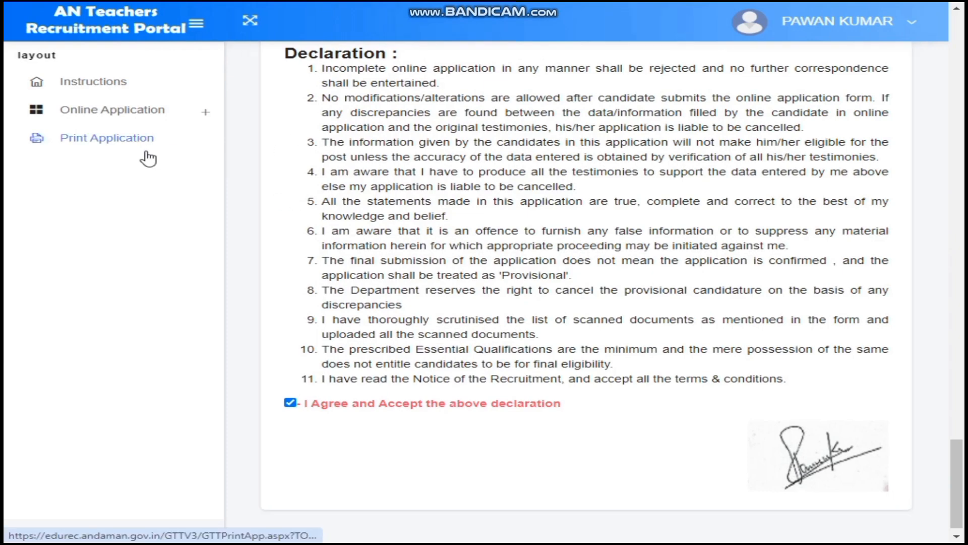
Open the printable version of the submitted application and bring up its print preview.
left_click(81, 147)
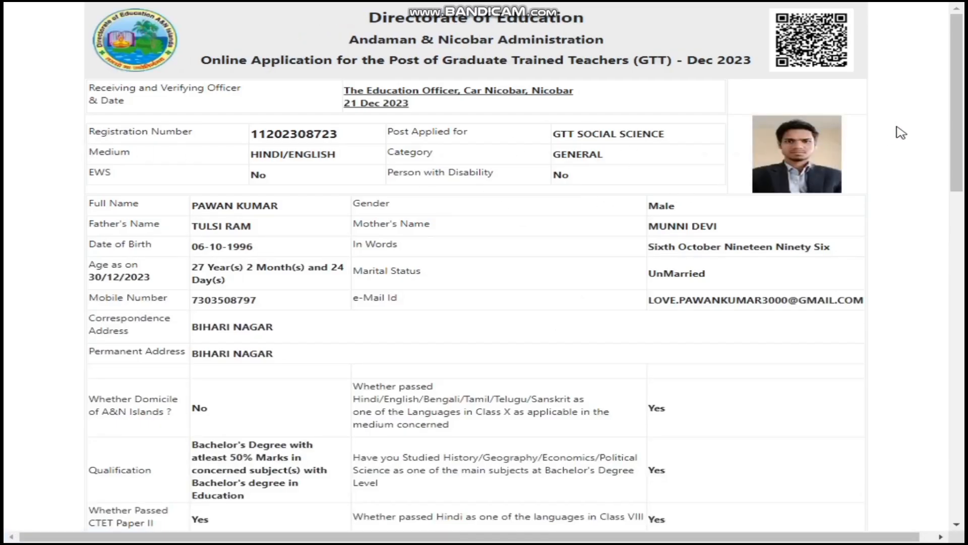
left_click_drag(956, 119, 960, 467)
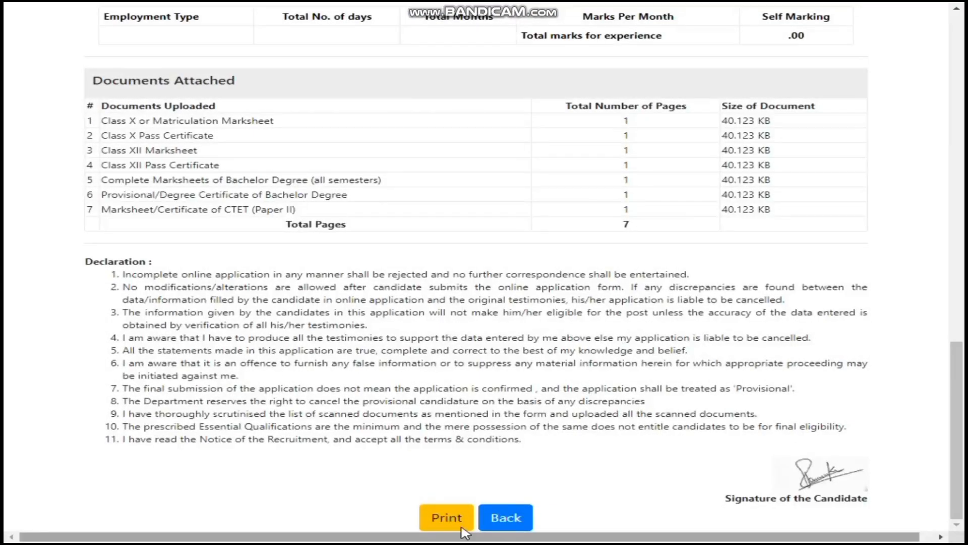
left_click(443, 518)
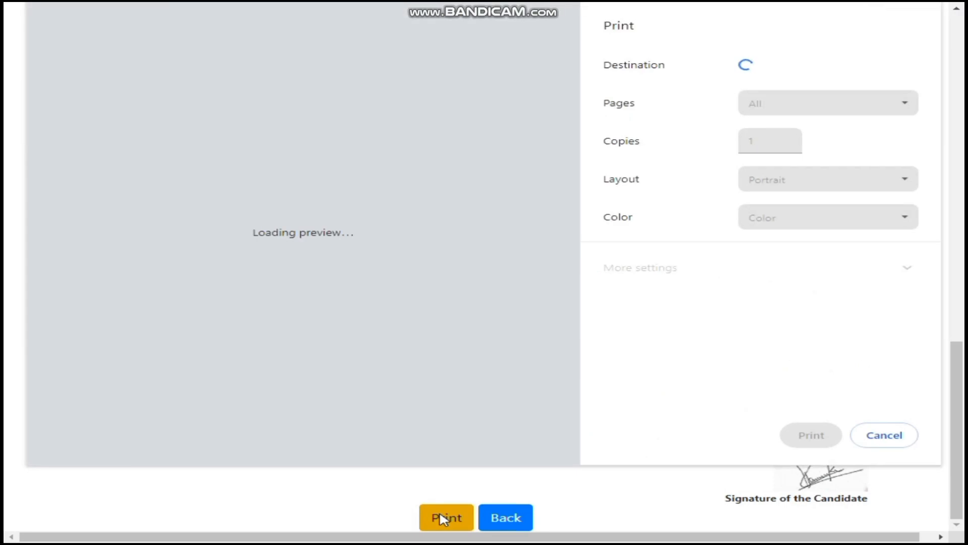